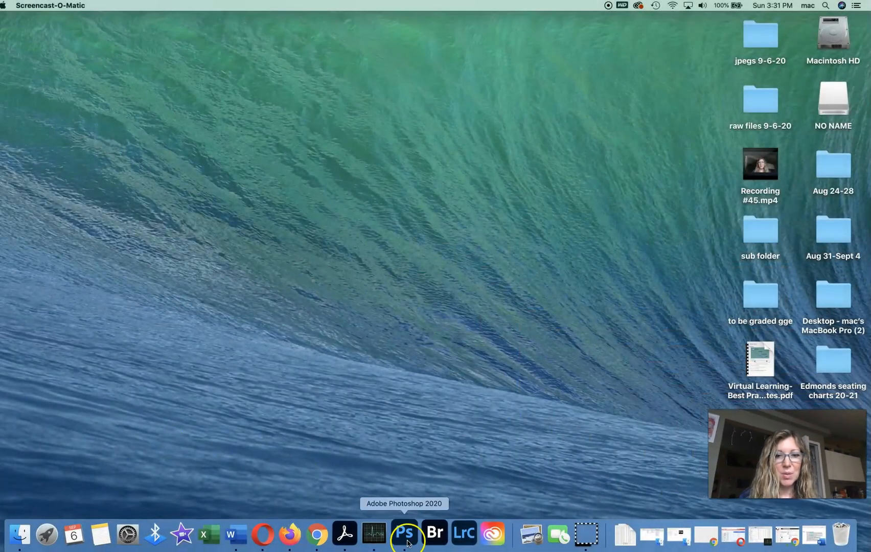
# Switch to Adobe Photoshop 2020
pyautogui.click(405, 534)
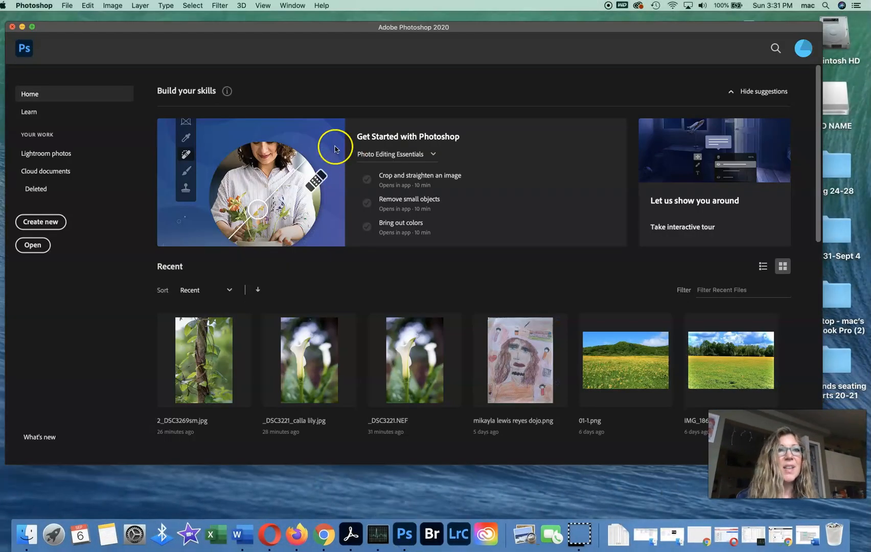
pyautogui.click(68, 6)
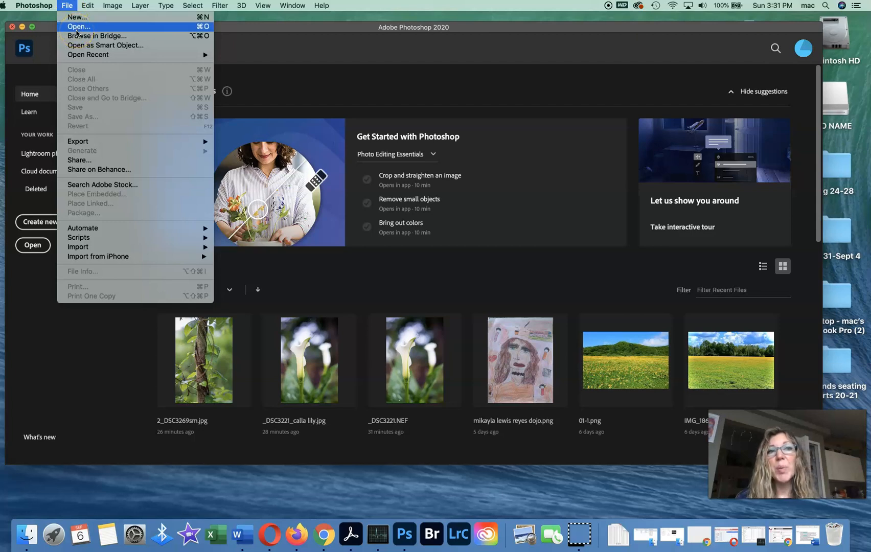
pyautogui.click(78, 29)
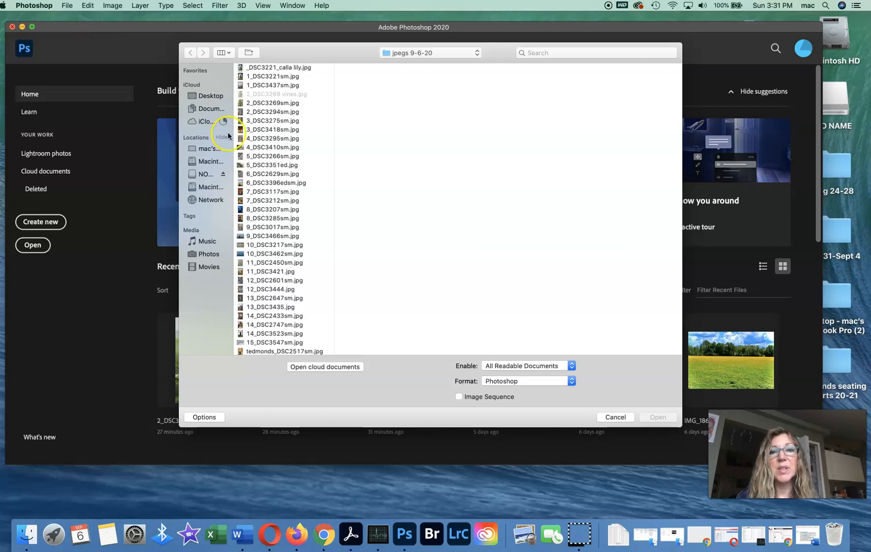
pyautogui.click(617, 418)
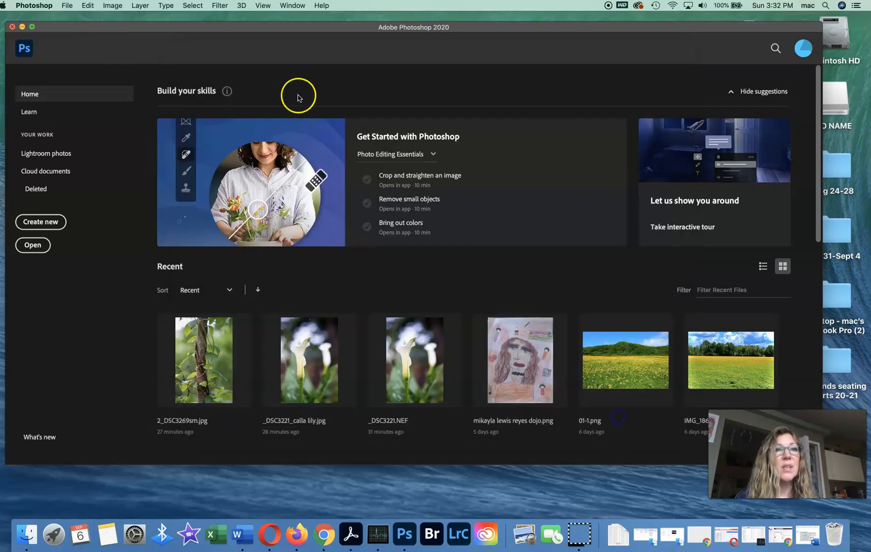
# Browse for the photo files in Adobe Bridge, starting from Photoshop
pyautogui.click(66, 6)
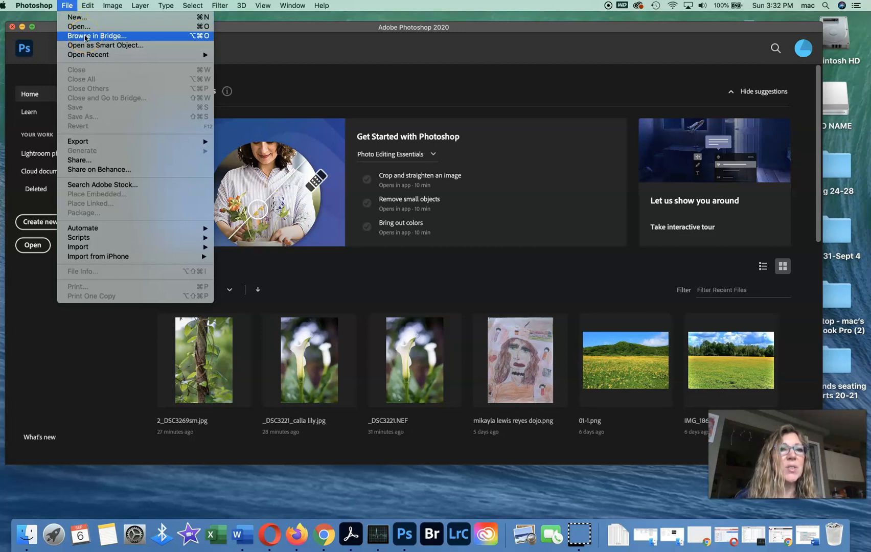
pyautogui.moveTo(88, 55)
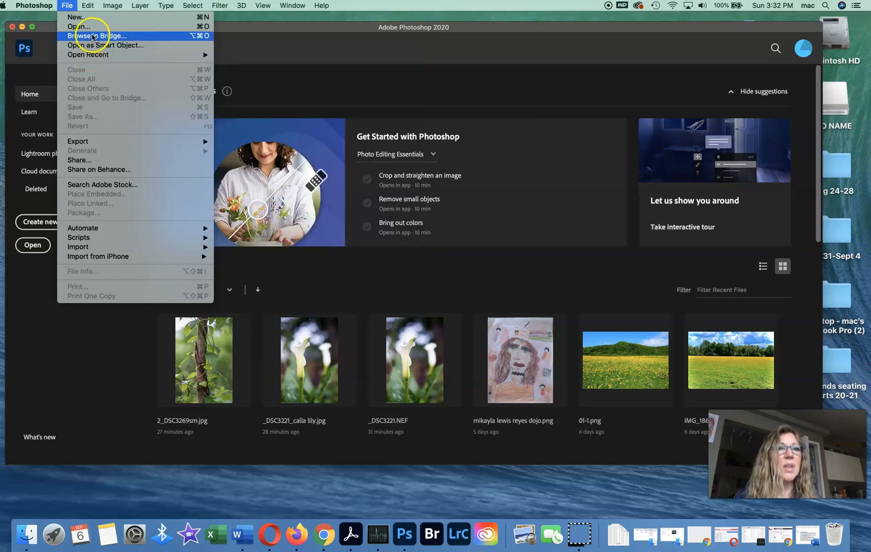
pyautogui.click(93, 37)
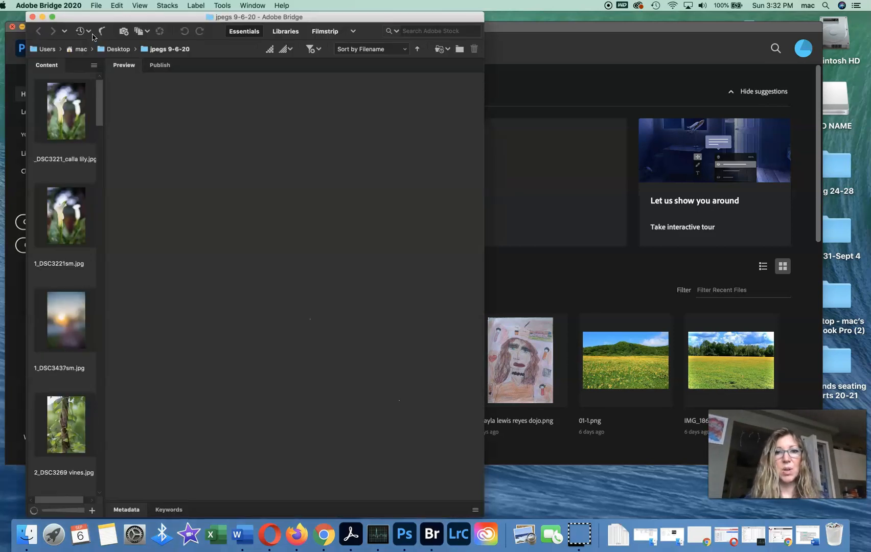
pyautogui.click(82, 34)
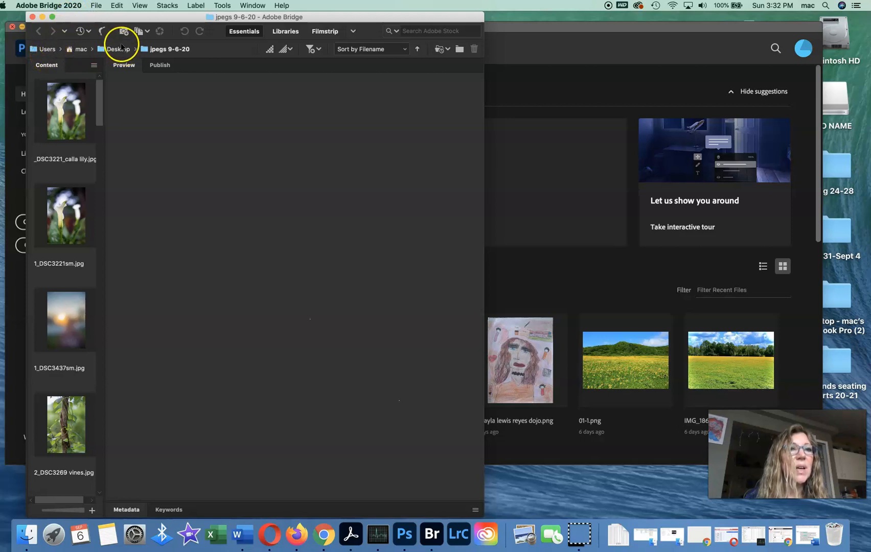
# Go to the Computer location and open the NO NAME drive
pyautogui.click(65, 33)
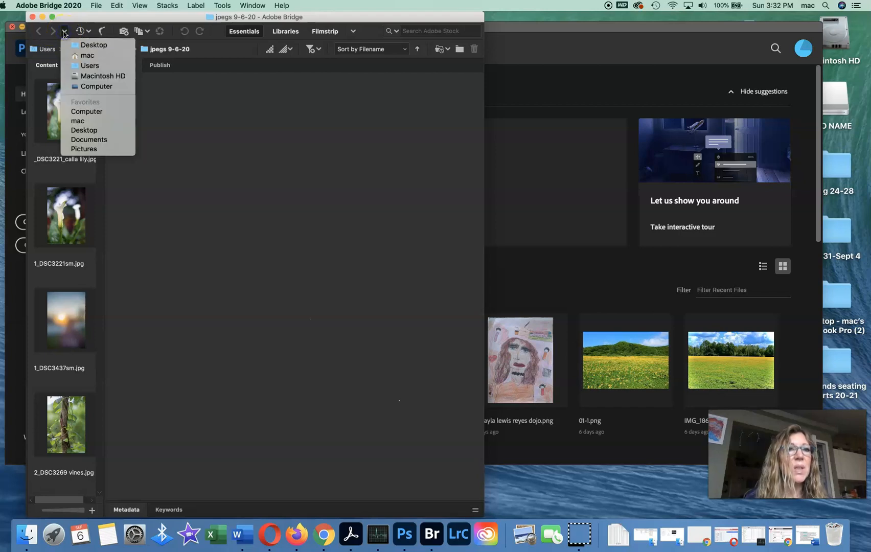
pyautogui.click(86, 113)
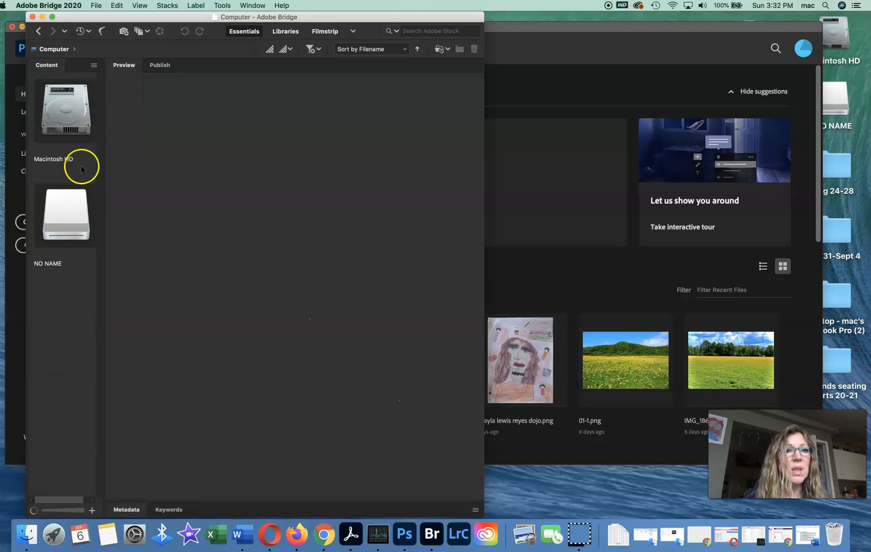
pyautogui.click(62, 230)
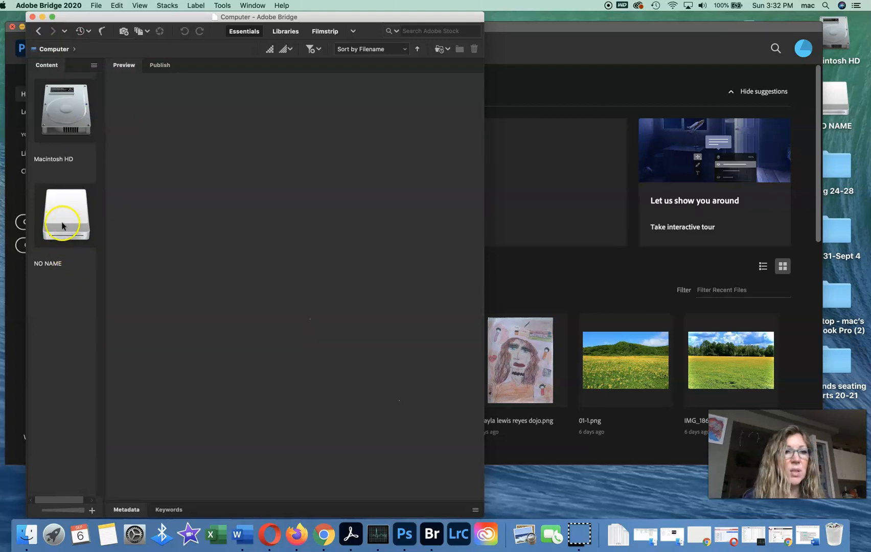
pyautogui.doubleClick(59, 217)
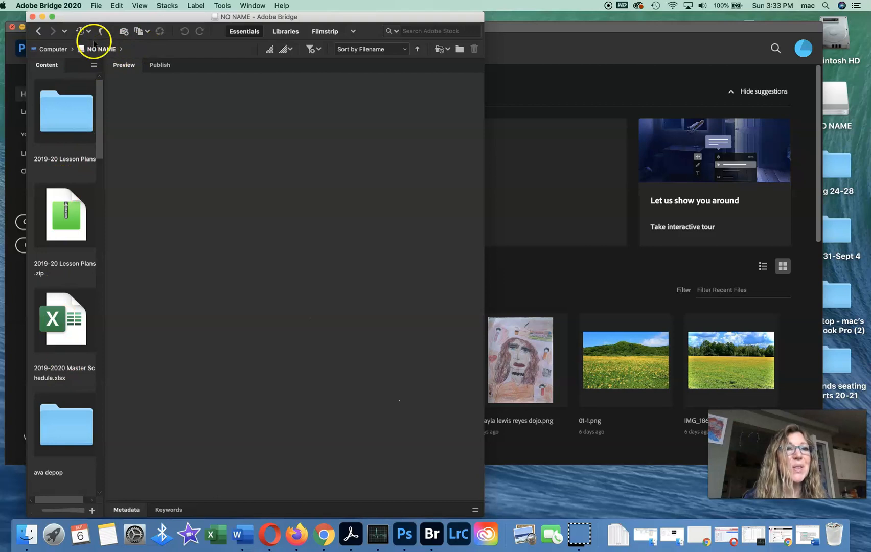
# Go to the Desktop location and open the "raw files 9-6-20" folder
pyautogui.click(65, 32)
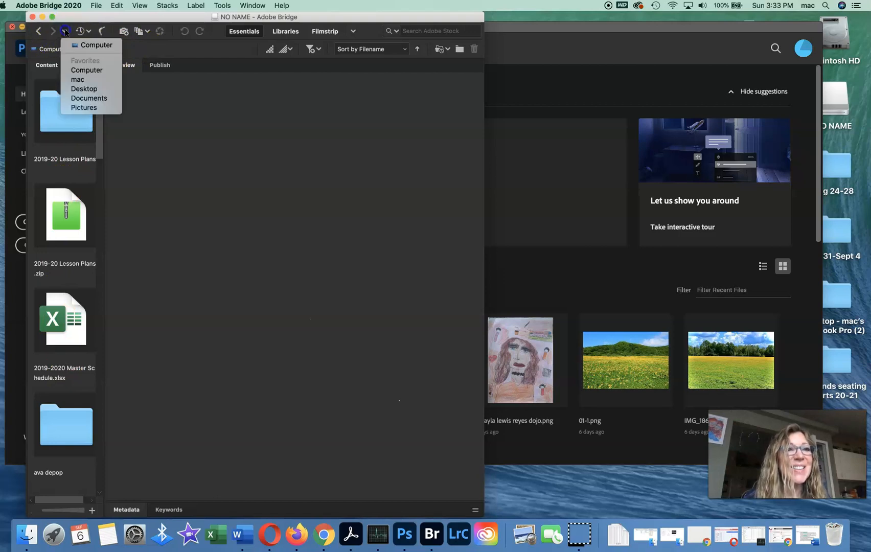
pyautogui.click(85, 90)
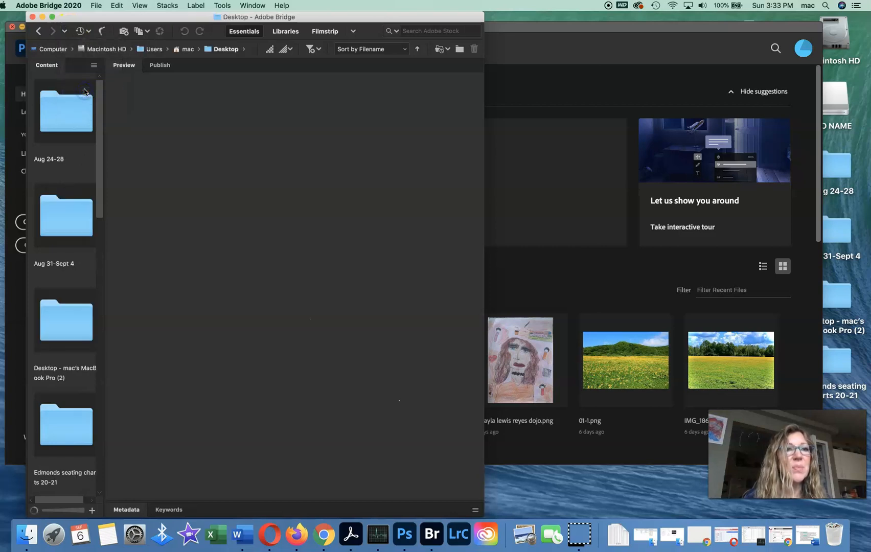
pyautogui.moveTo(99, 165); pyautogui.dragTo(100, 315)
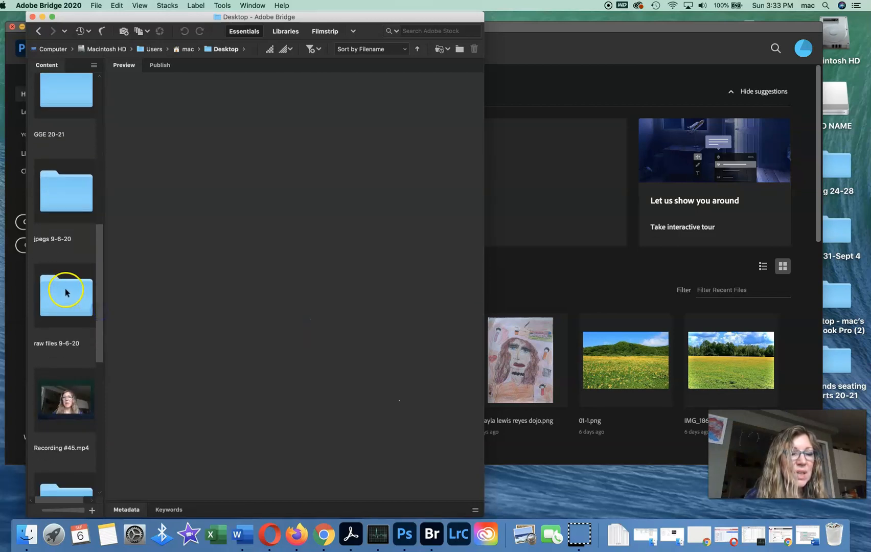
pyautogui.click(66, 302)
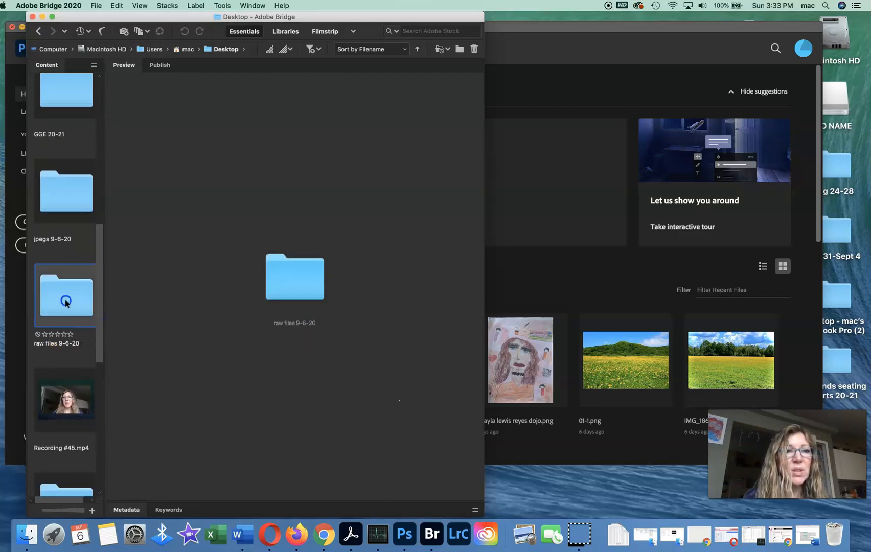
pyautogui.doubleClick(66, 302)
# Preview _DSC3218.NEF, then find the calla lily photo _DSC3221.NEF and open it in Camera Raw
pyautogui.click(66, 109)
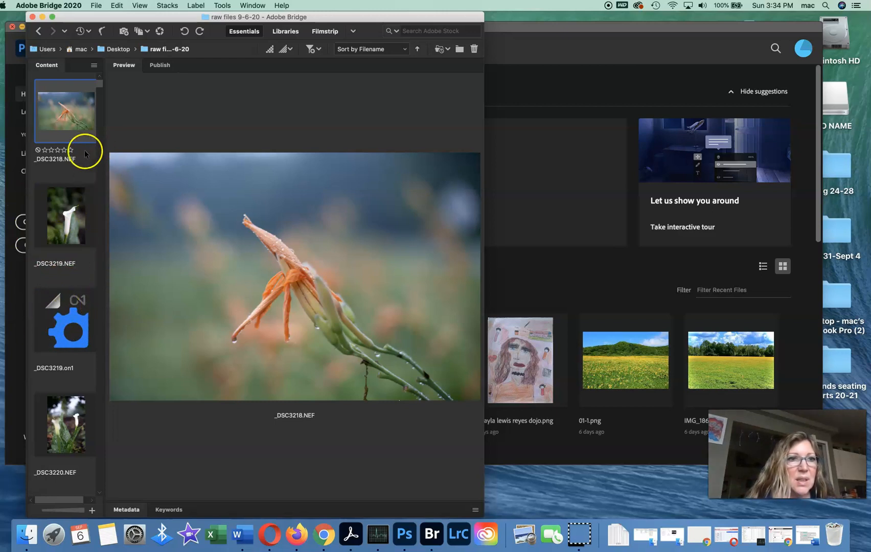
pyautogui.scroll(-3, 99, 87)
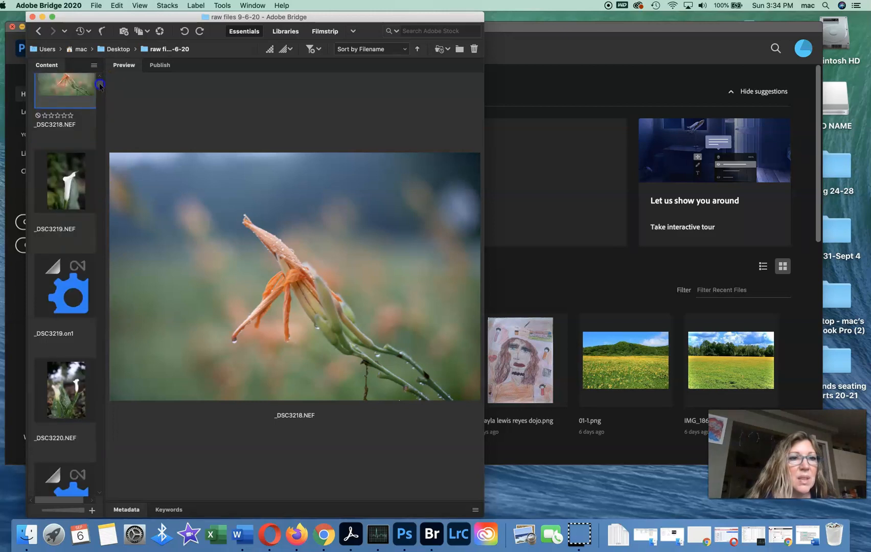
pyautogui.scroll(-7, 100, 87)
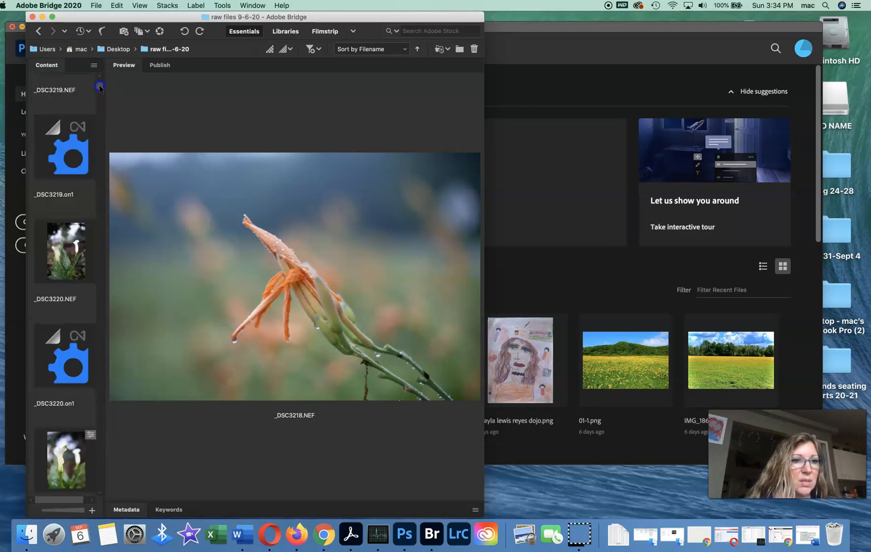
pyautogui.scroll(-3, 100, 87)
pyautogui.click(72, 308)
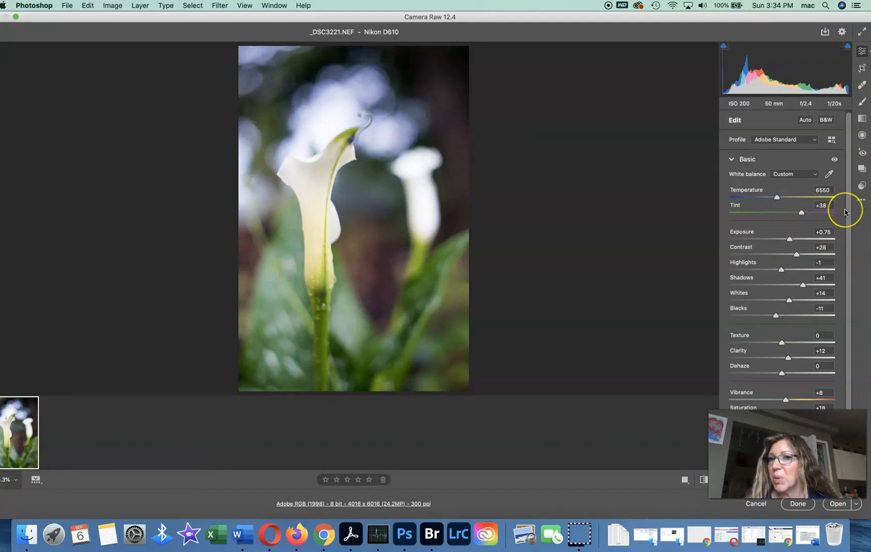
# Reset the photo's exposure and contrast, then set exposure to +0.45 and contrast to +20
pyautogui.doubleClick(790, 239)
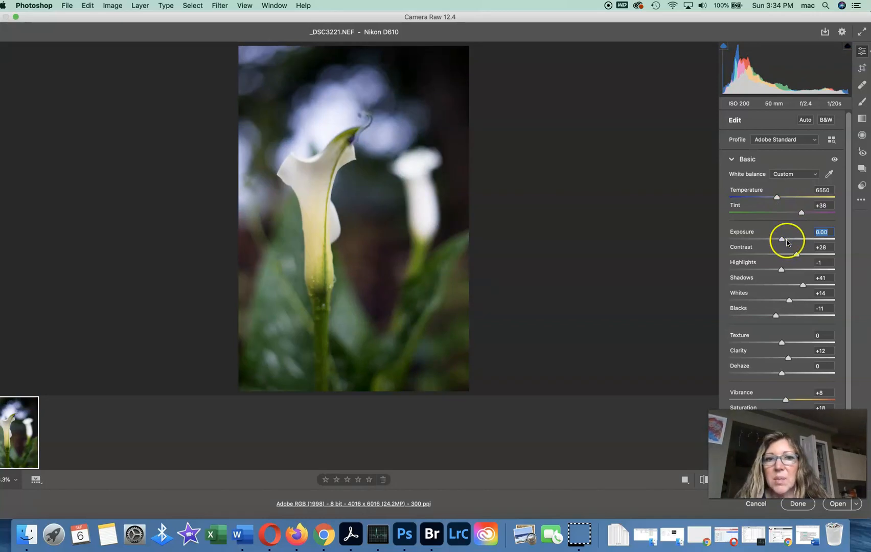
pyautogui.click(783, 241)
pyautogui.moveTo(782, 240); pyautogui.dragTo(788, 241)
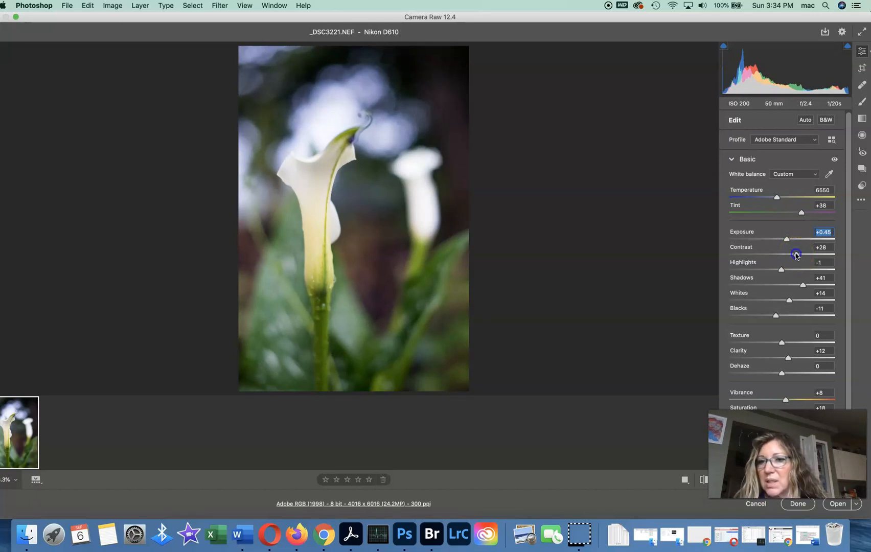
pyautogui.doubleClick(796, 254)
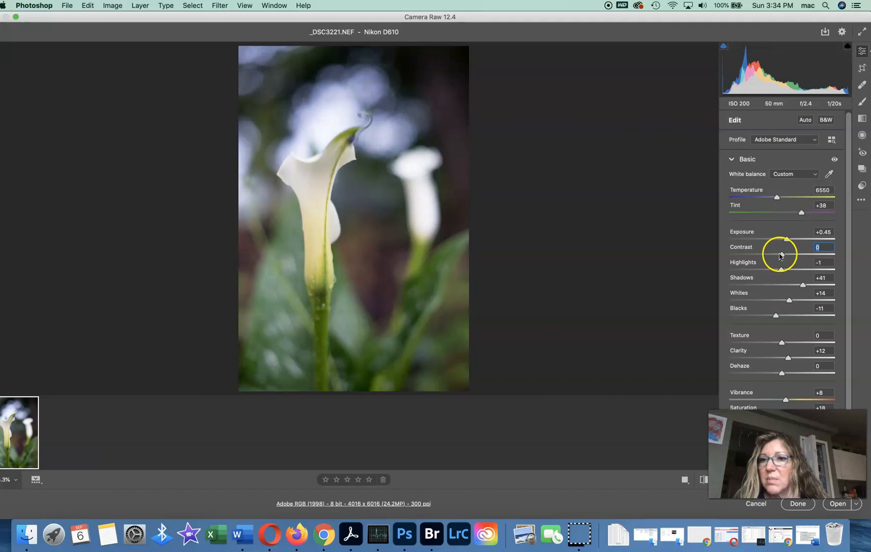
pyautogui.moveTo(782, 254); pyautogui.dragTo(790, 259)
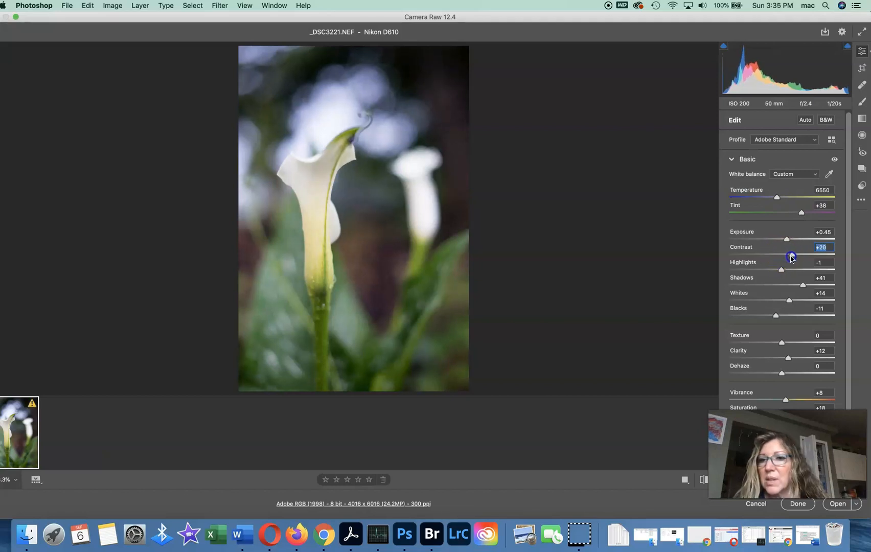
# Reset the shadows and raise them to +19, and set the clarity to +9
pyautogui.doubleClick(802, 287)
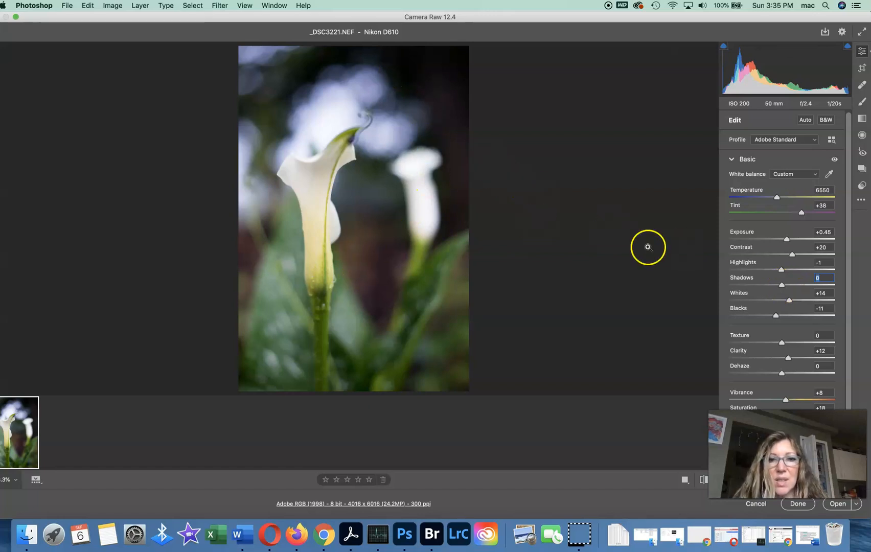
pyautogui.click(782, 287)
pyautogui.moveTo(783, 287); pyautogui.dragTo(792, 288)
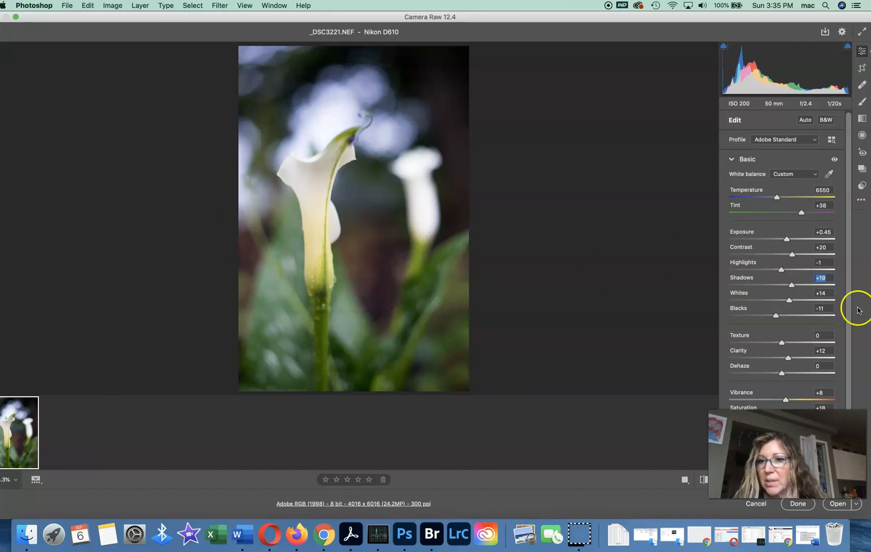
pyautogui.click(790, 359)
pyautogui.moveTo(789, 359); pyautogui.dragTo(789, 361)
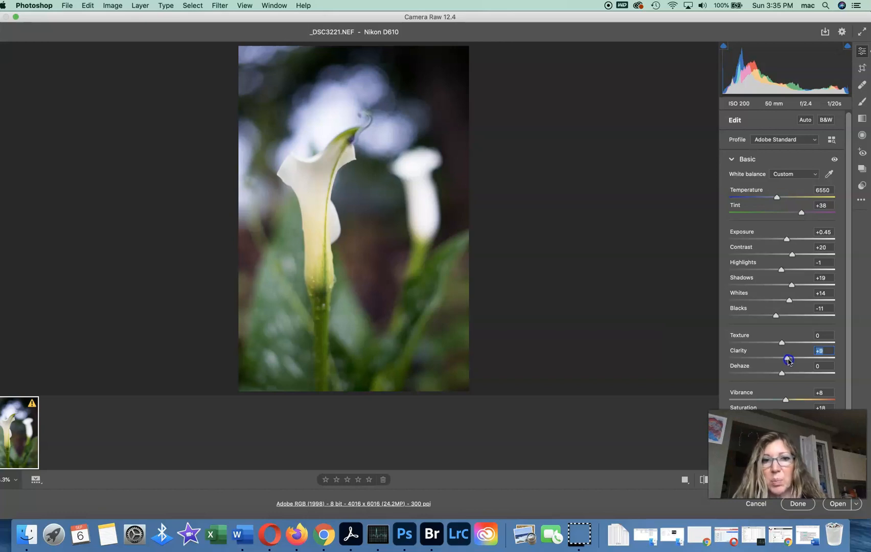
pyautogui.moveTo(788, 361); pyautogui.dragTo(788, 361)
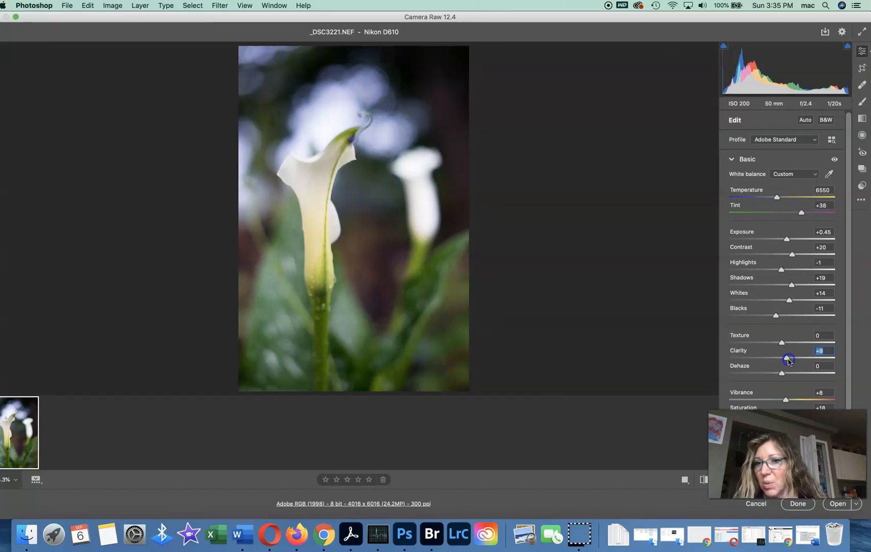
# Reset the saturation and set it to +16, then open the adjusted raw photo in Photoshop
pyautogui.doubleClick(800, 415)
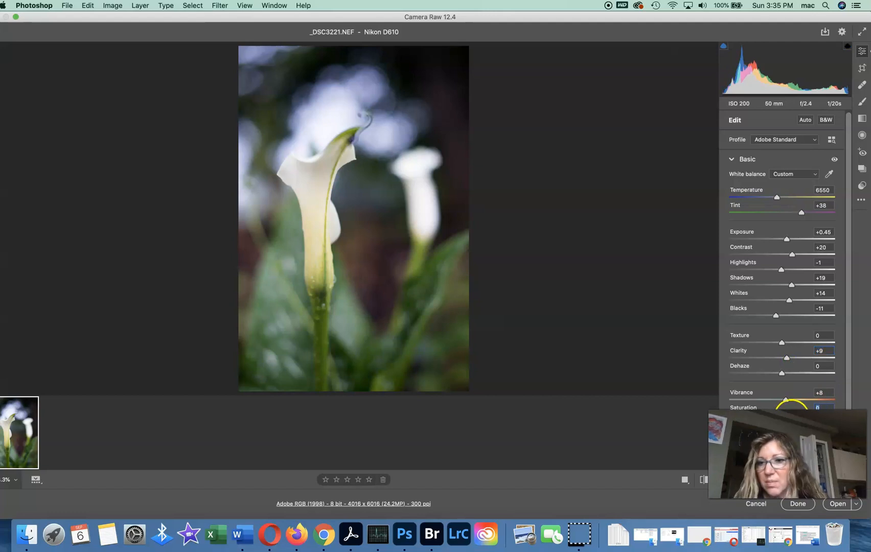
pyautogui.moveTo(782, 415); pyautogui.dragTo(790, 415)
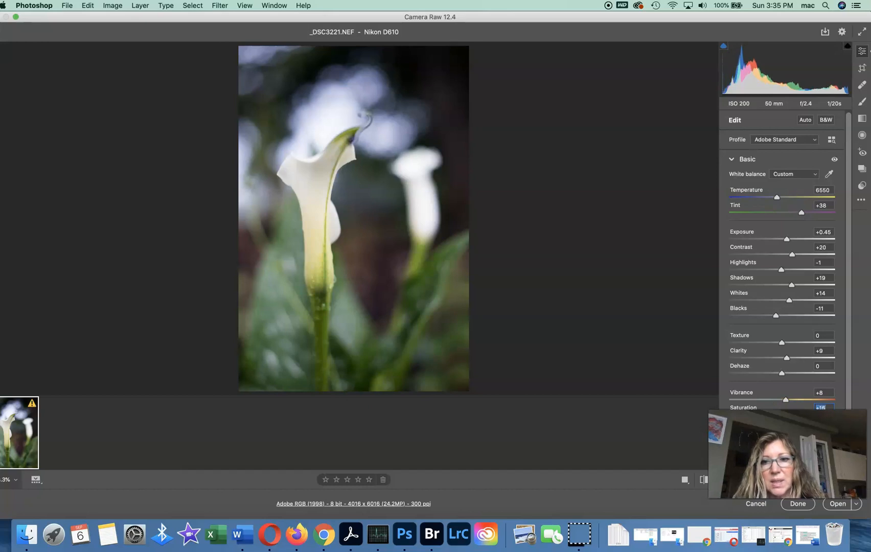
pyautogui.moveTo(850, 386); pyautogui.dragTo(850, 443)
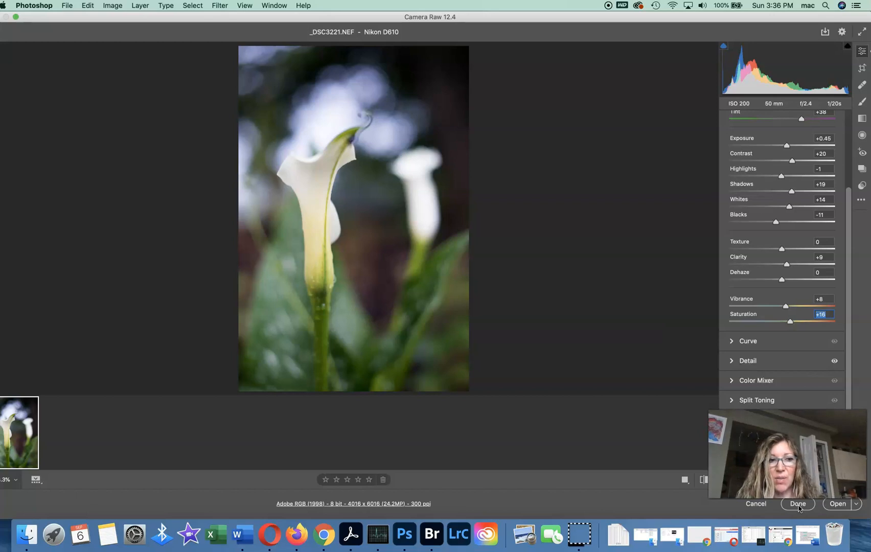
pyautogui.click(838, 504)
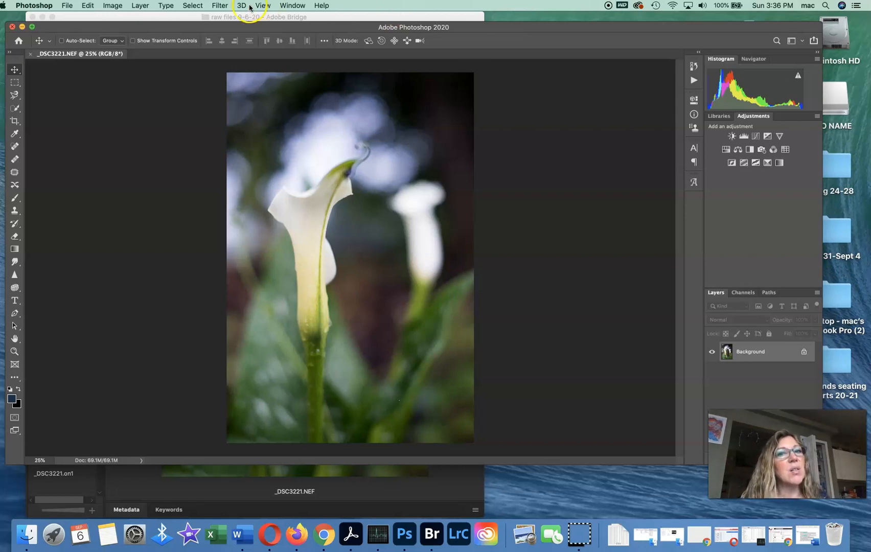
# Check the photo's dimensions, print size and resolution in Image Size, and accept the existing settings
pyautogui.click(114, 6)
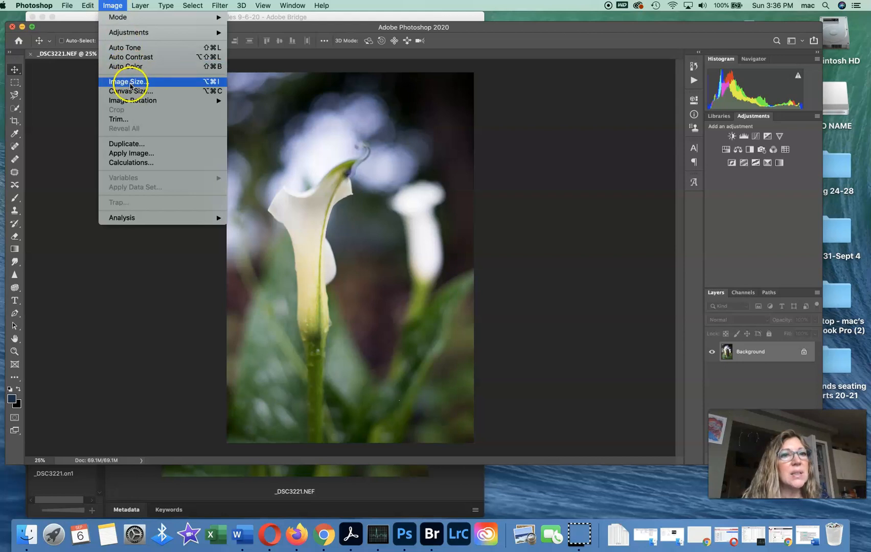
pyautogui.click(130, 83)
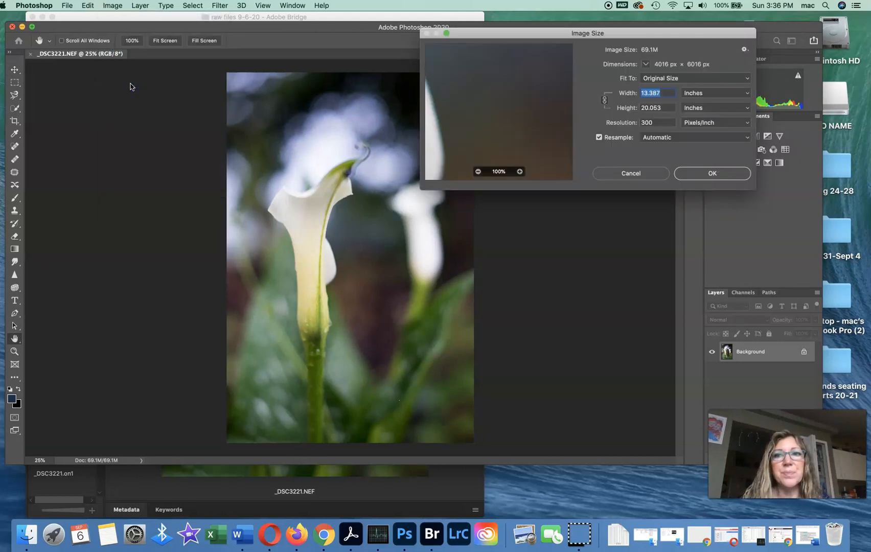
pyautogui.moveTo(699, 34); pyautogui.dragTo(704, 75)
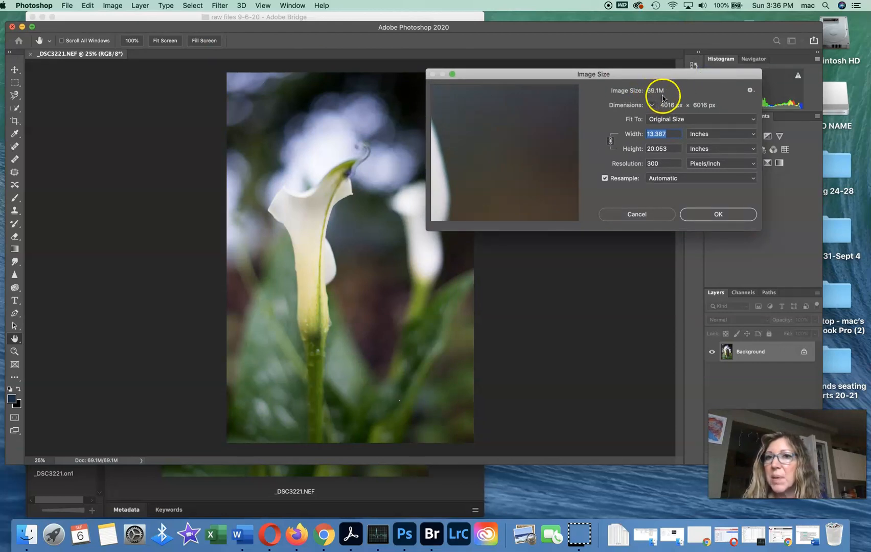
pyautogui.moveTo(672, 76); pyautogui.dragTo(736, 44)
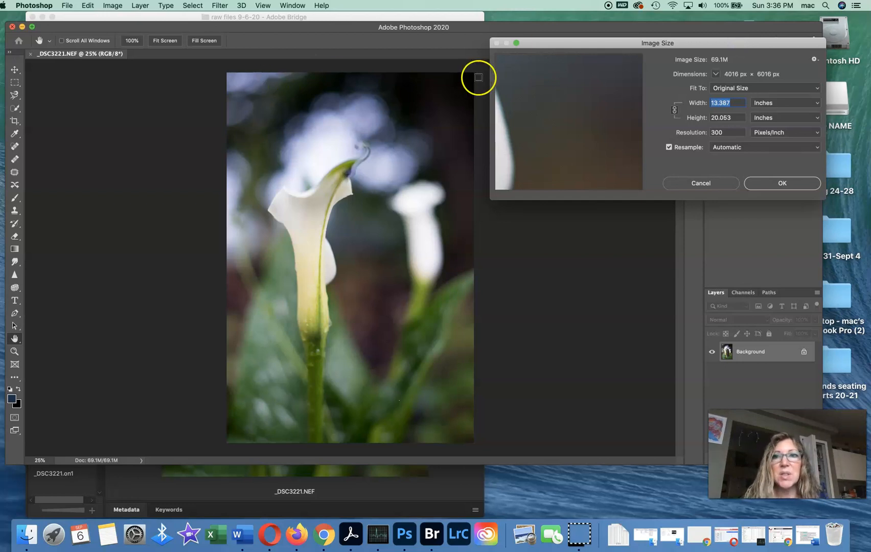
pyautogui.moveTo(719, 43); pyautogui.dragTo(719, 53)
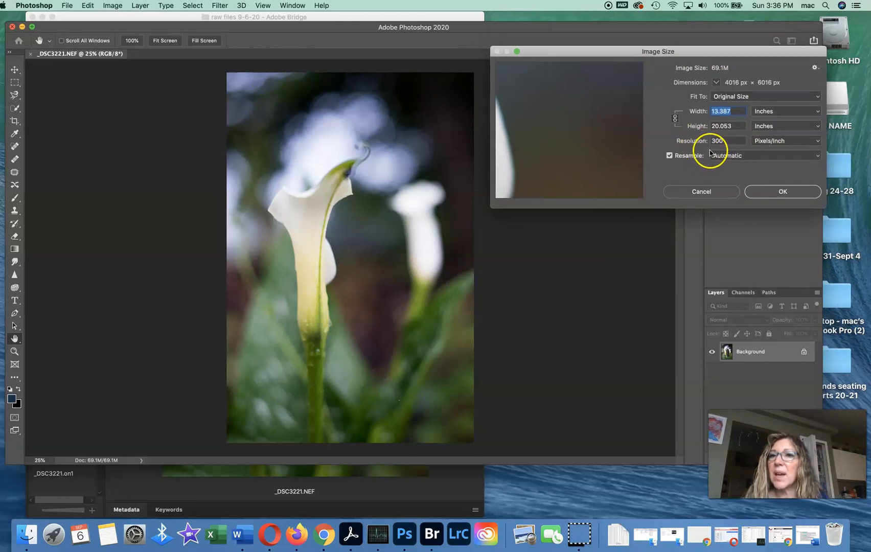
pyautogui.click(782, 192)
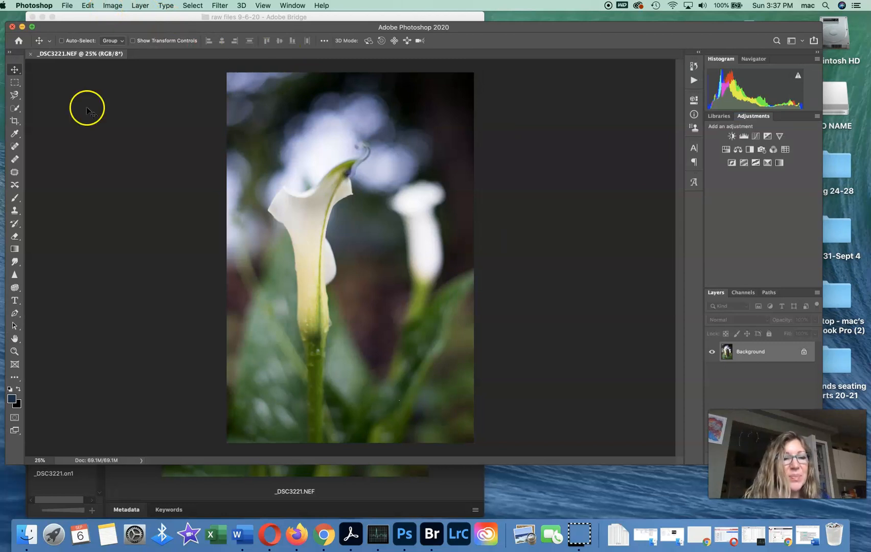
# Start saving the photo as a new file on the computer, naming it _DSC3221_calla_lily.jpg
pyautogui.click(68, 6)
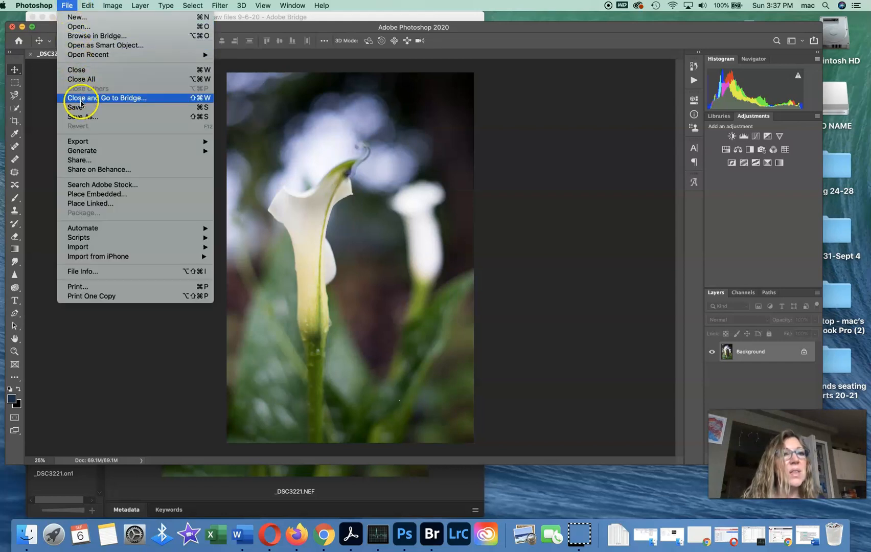
pyautogui.click(83, 118)
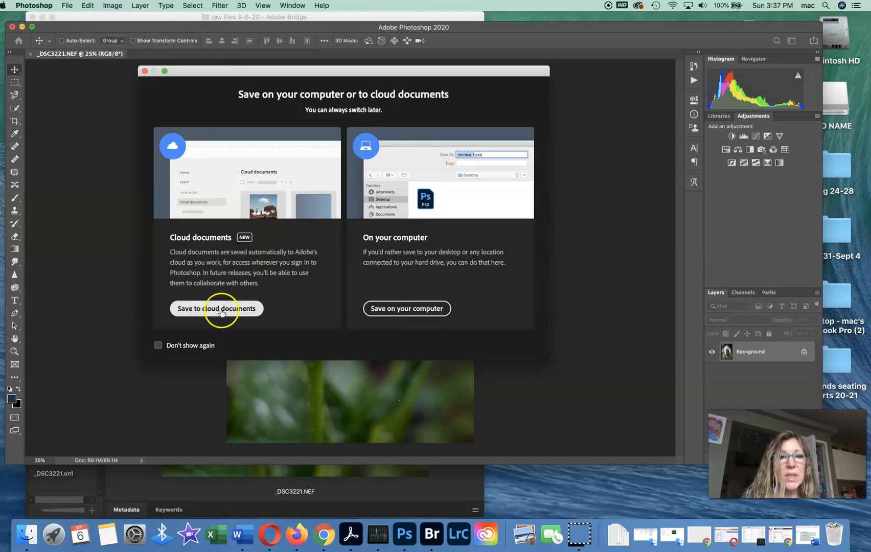
pyautogui.click(413, 309)
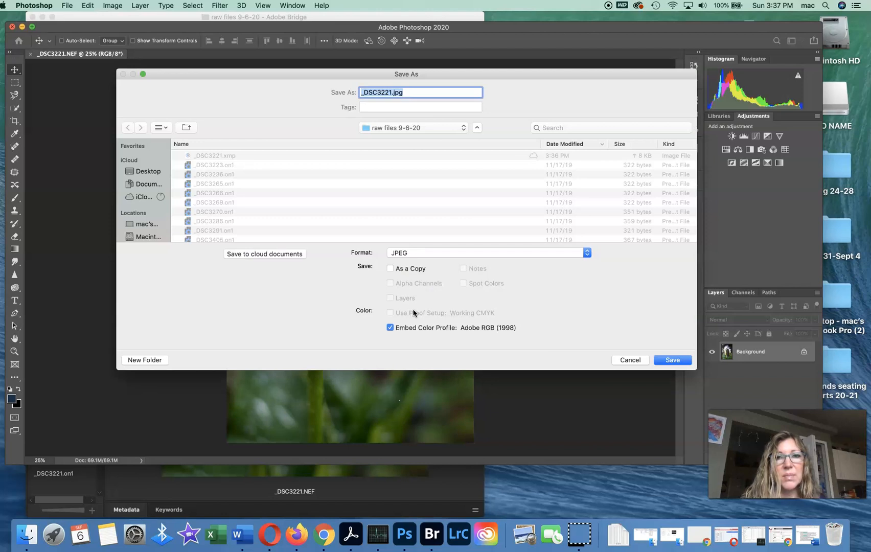
pyautogui.moveTo(532, 77); pyautogui.dragTo(680, 84)
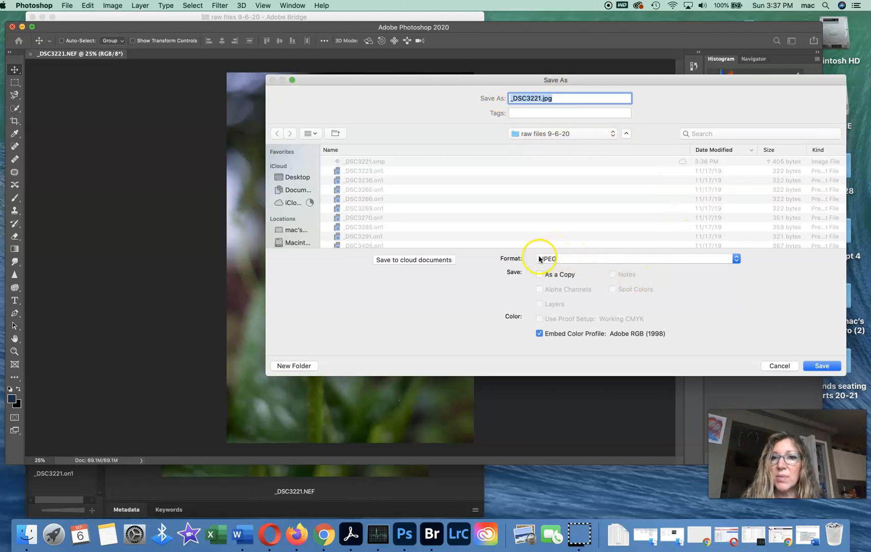
pyautogui.click(541, 100)
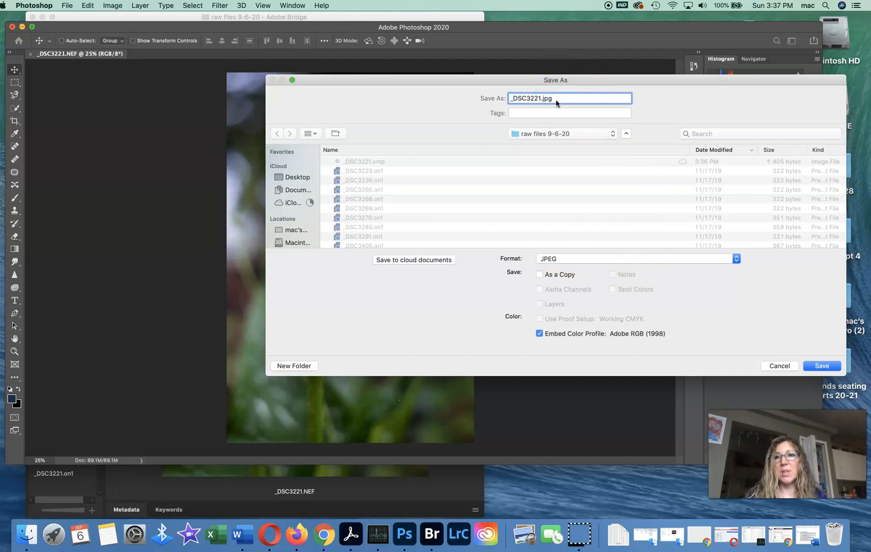
pyautogui.write('_')
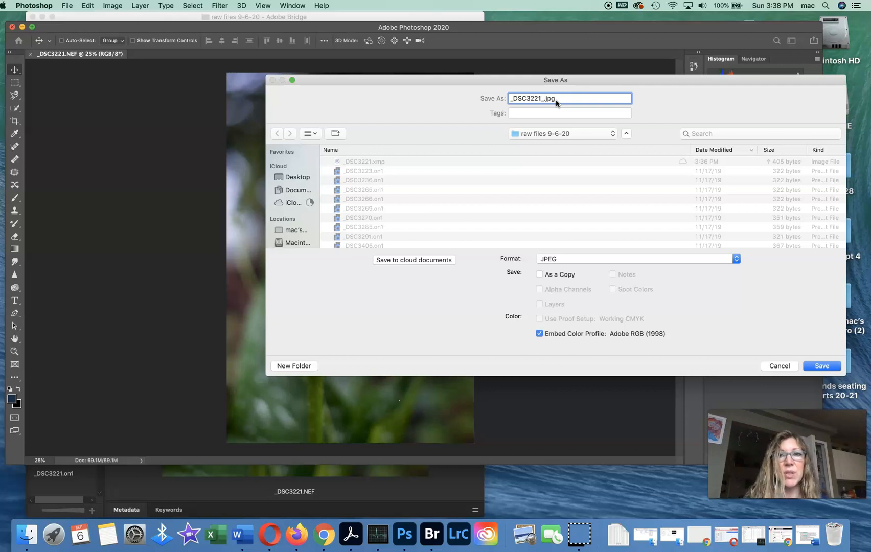
pyautogui.write('_')
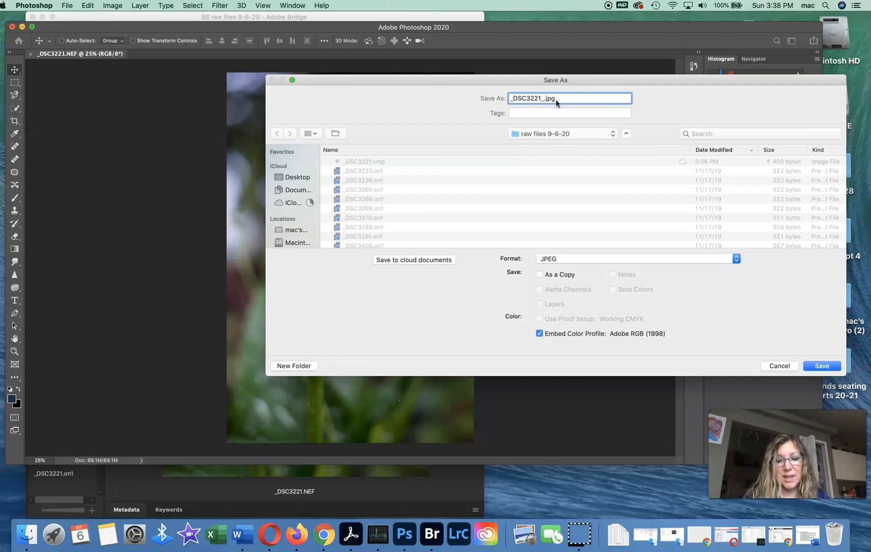
pyautogui.write('calla')
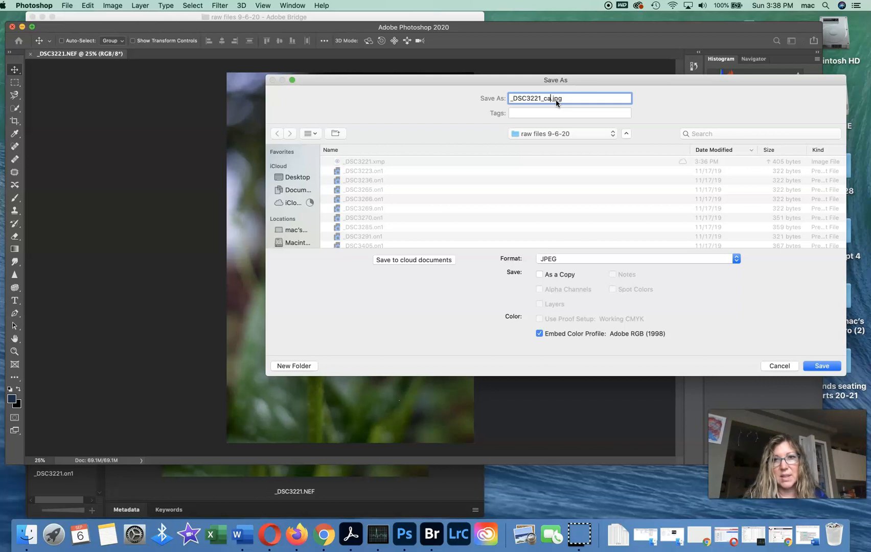
pyautogui.write('_lil')
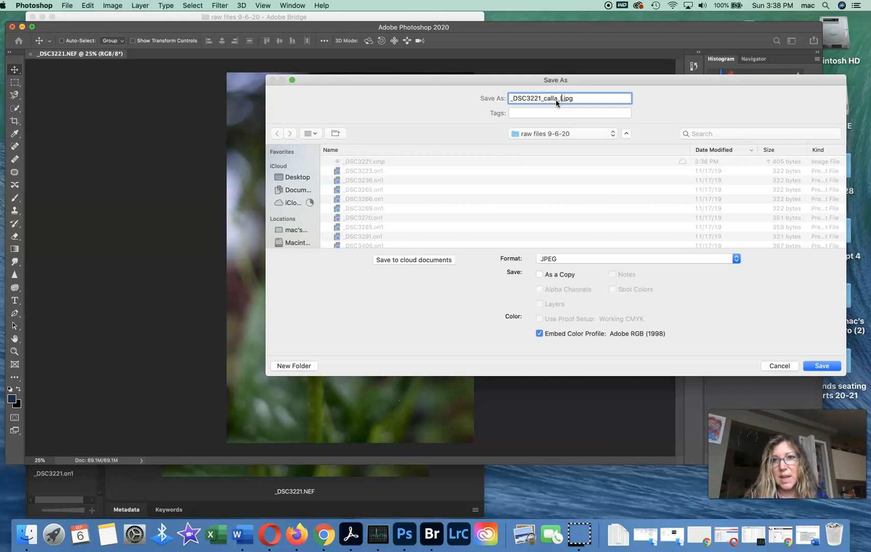
pyautogui.write('y')
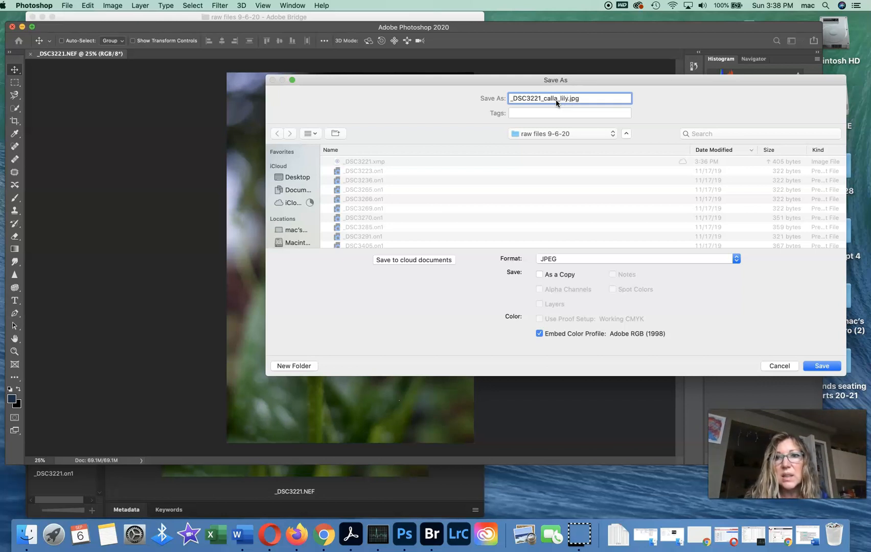
# Choose the jpegs 9-6-20 folder as the save location
pyautogui.click(611, 135)
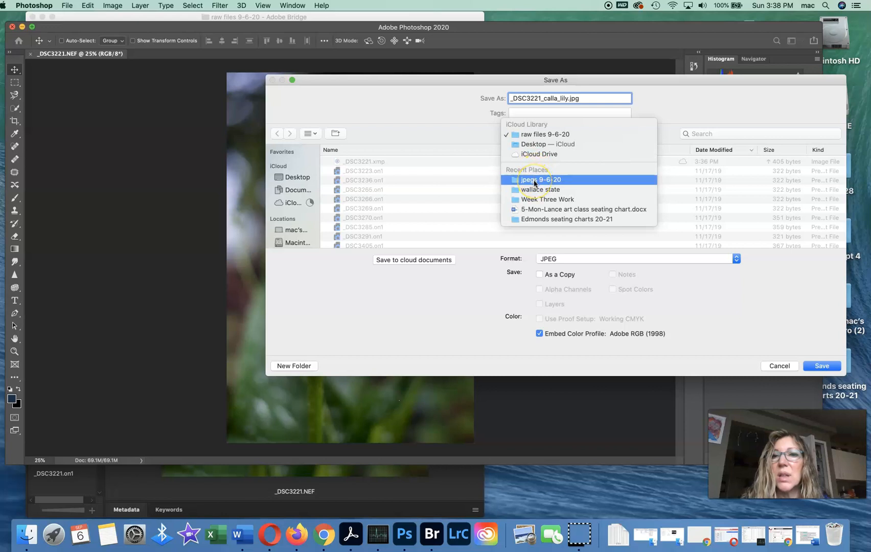
pyautogui.click(476, 118)
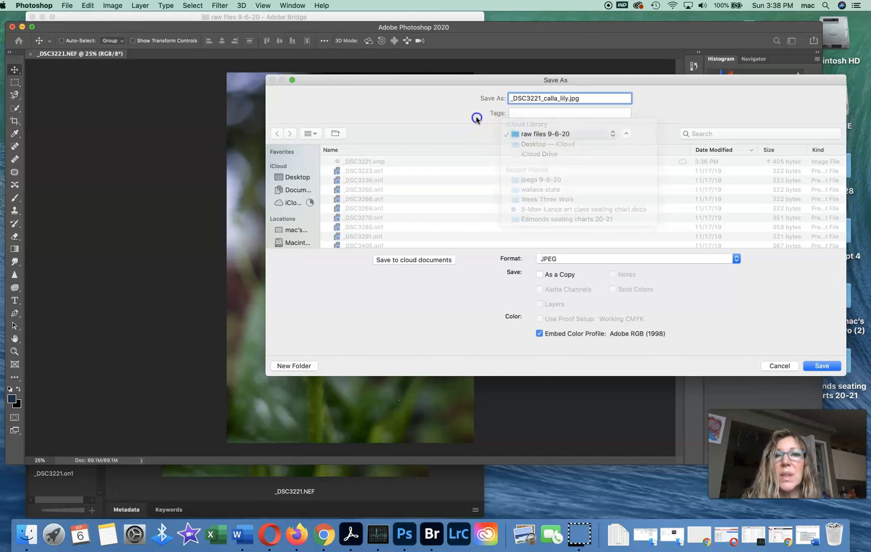
pyautogui.click(614, 135)
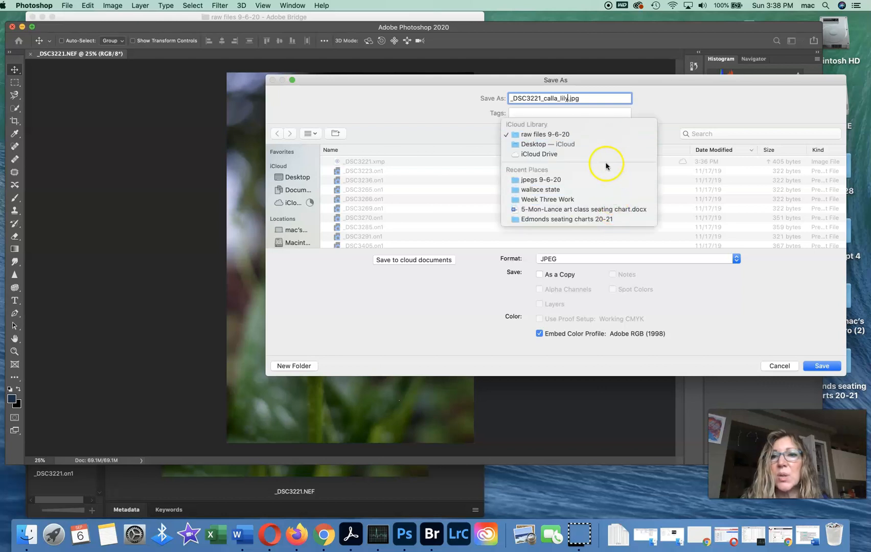
pyautogui.click(427, 112)
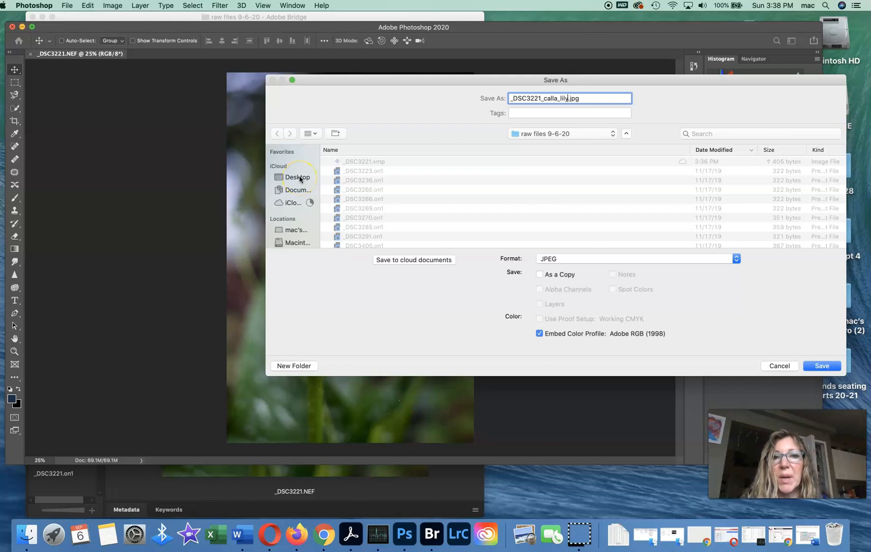
pyautogui.click(613, 136)
pyautogui.click(586, 185)
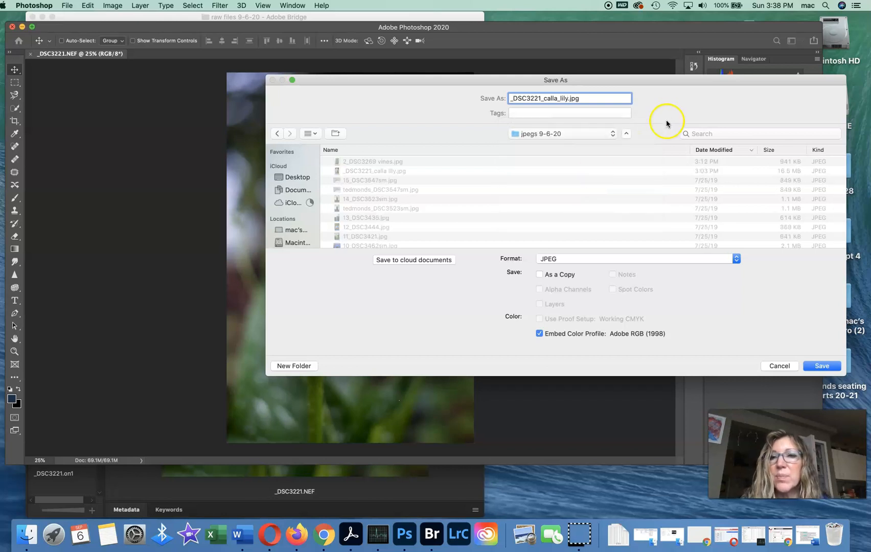
# Keep JPEG as the file format and save the photo at Maximum quality 12
pyautogui.click(736, 261)
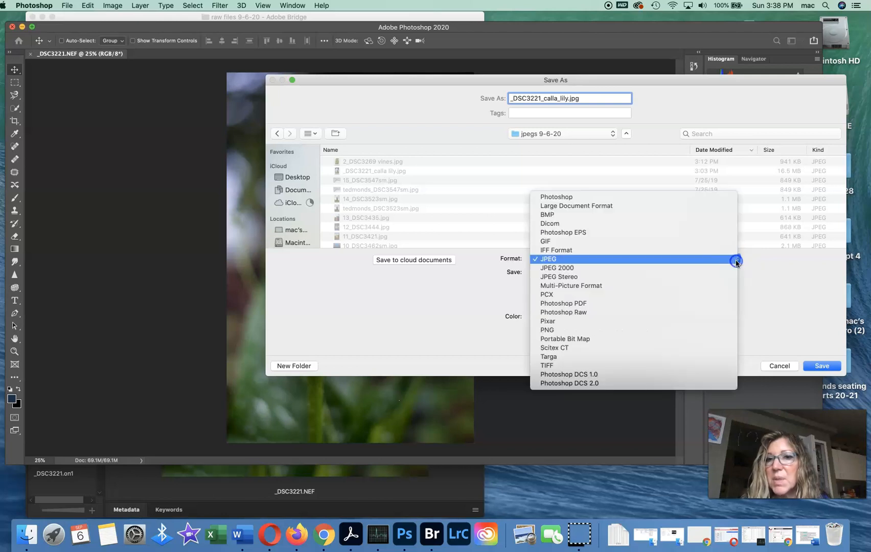
pyautogui.click(551, 259)
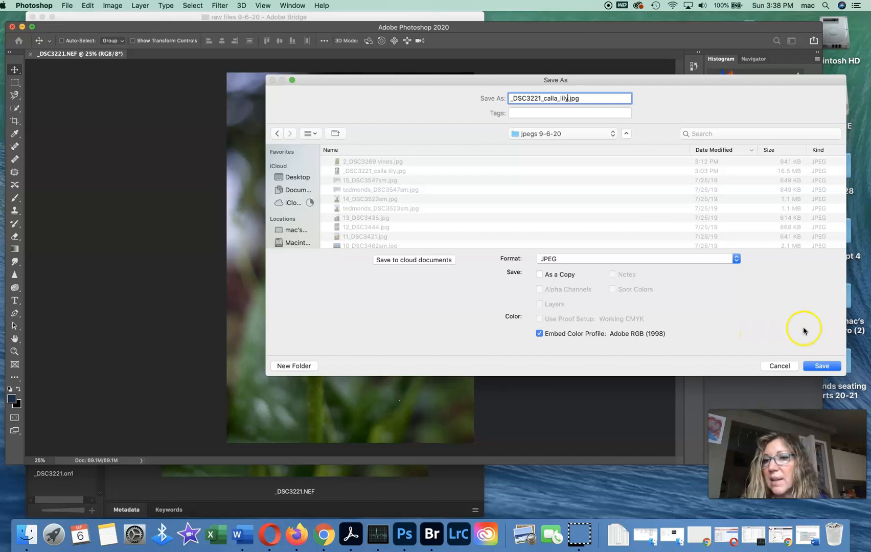
pyautogui.click(822, 366)
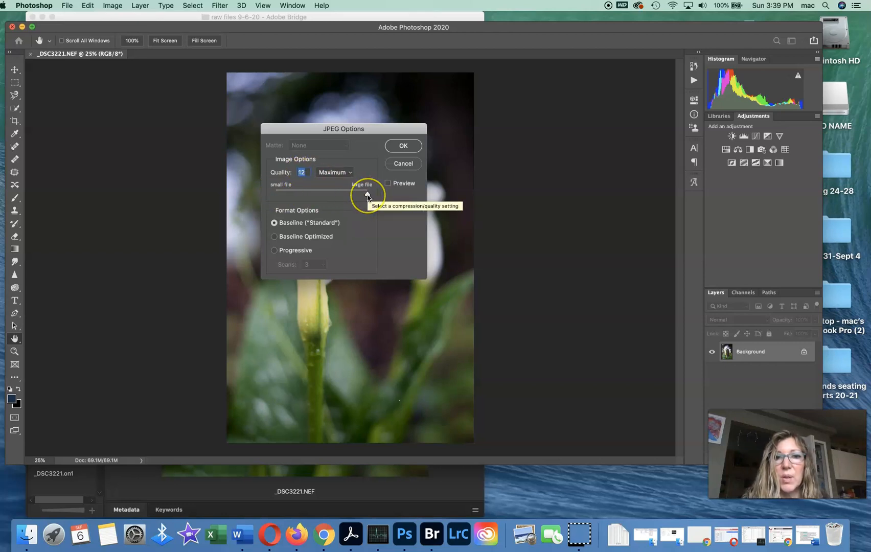
pyautogui.click(407, 146)
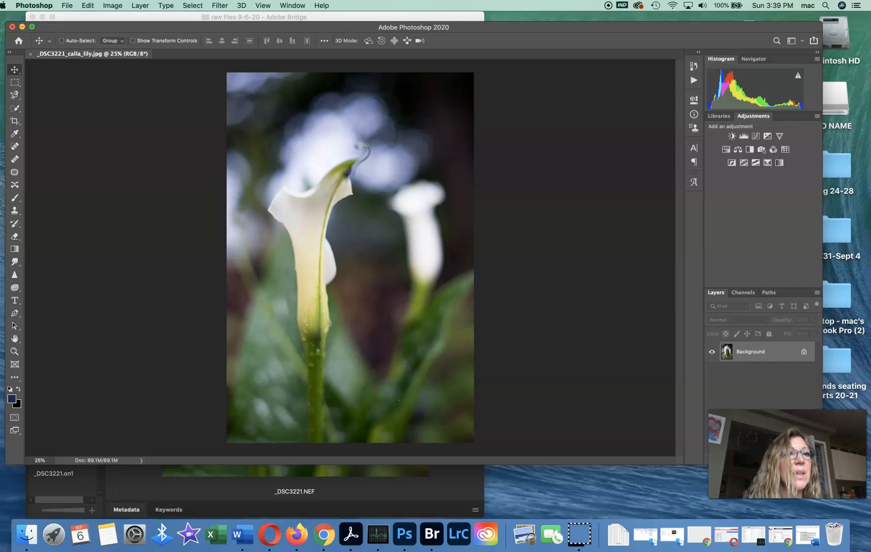
# Close the saved calla lily photo and switch to Bridge to browse the files
pyautogui.click(29, 54)
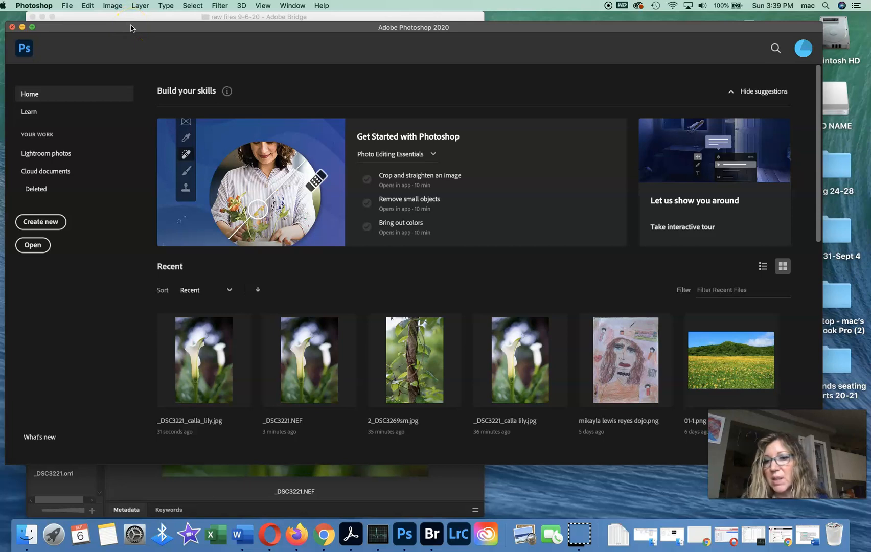
pyautogui.moveTo(131, 27)
pyautogui.mouseDown()
pyautogui.moveTo(134, 34)
pyautogui.moveTo(133, 22)
pyautogui.mouseUp()
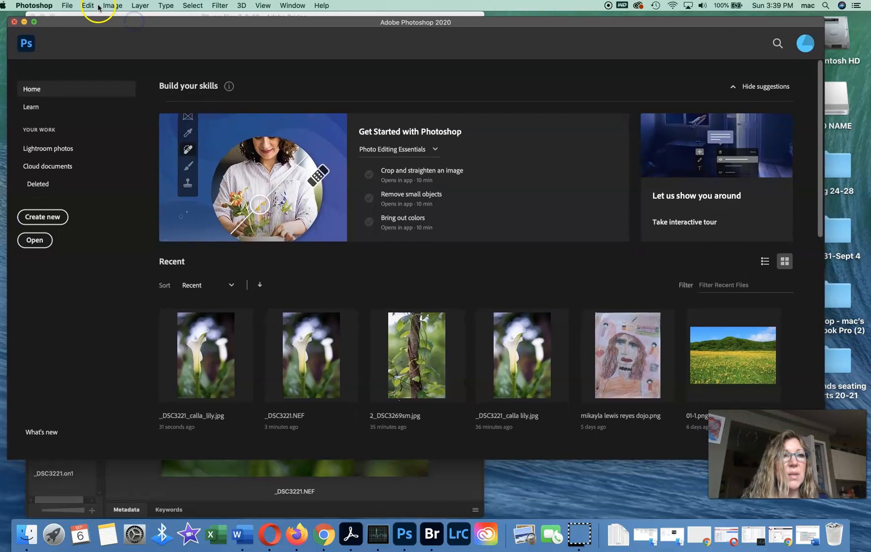
pyautogui.click(65, 6)
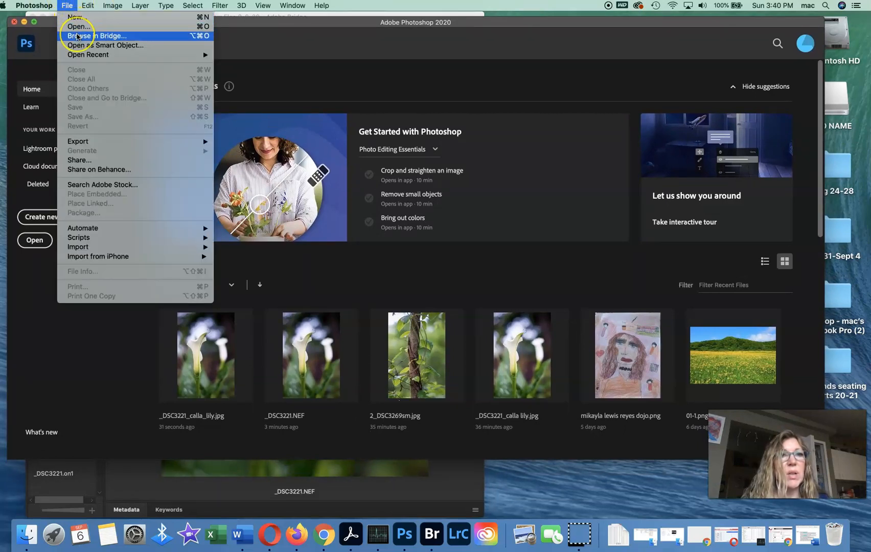
pyautogui.click(77, 36)
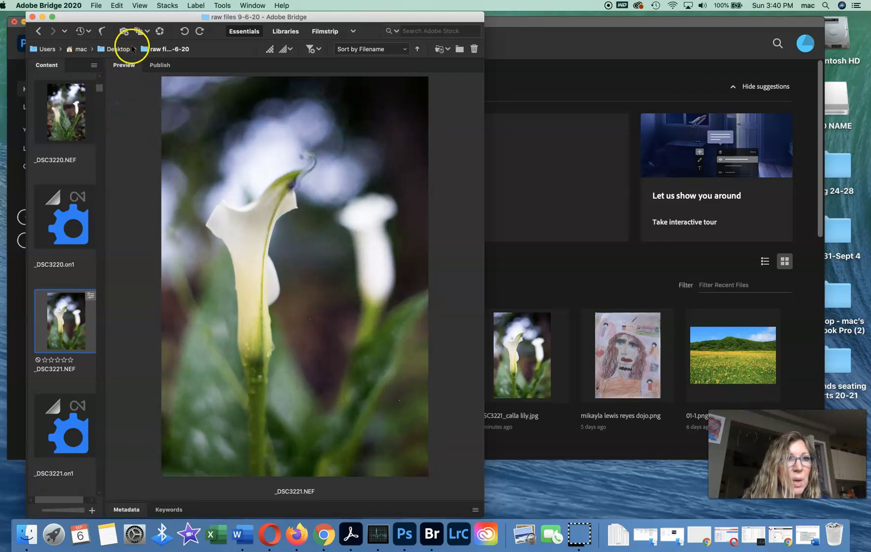
# Go to the jpegs 9-6-20 folder on the Desktop and open _DSC3221_calla lily.jpg in Photoshop
pyautogui.click(115, 49)
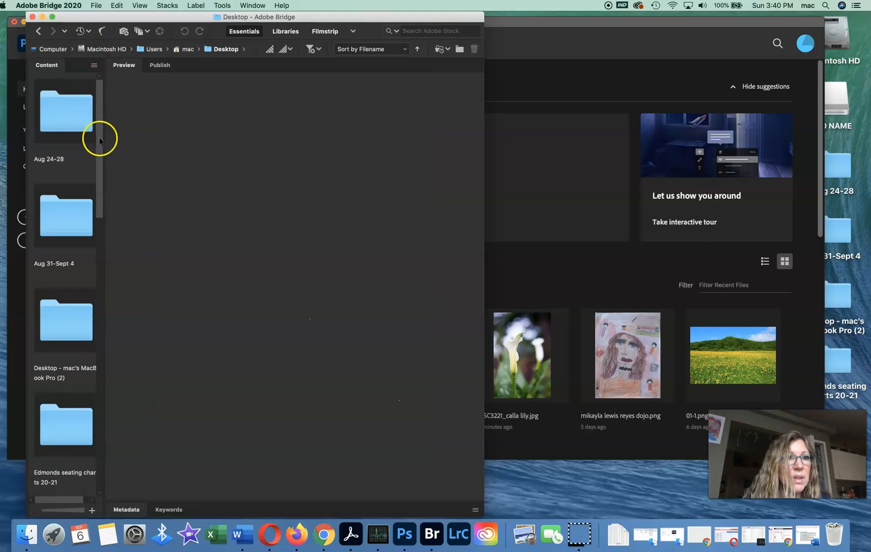
pyautogui.moveTo(98, 141); pyautogui.dragTo(103, 257)
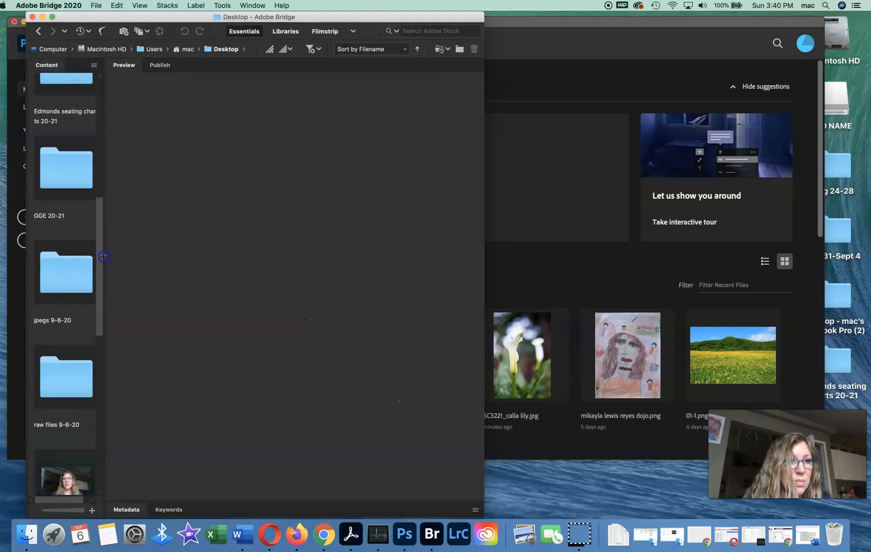
pyautogui.click(64, 276)
pyautogui.doubleClick(64, 277)
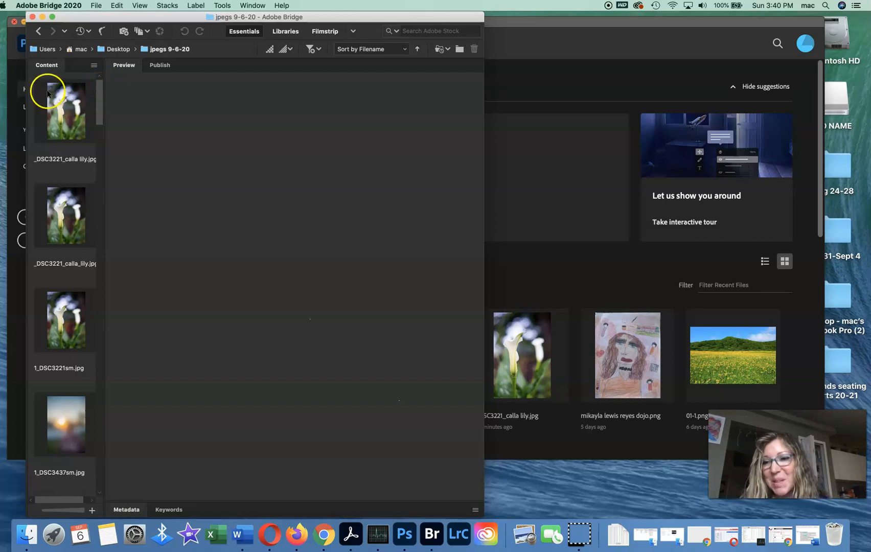
pyautogui.click(63, 112)
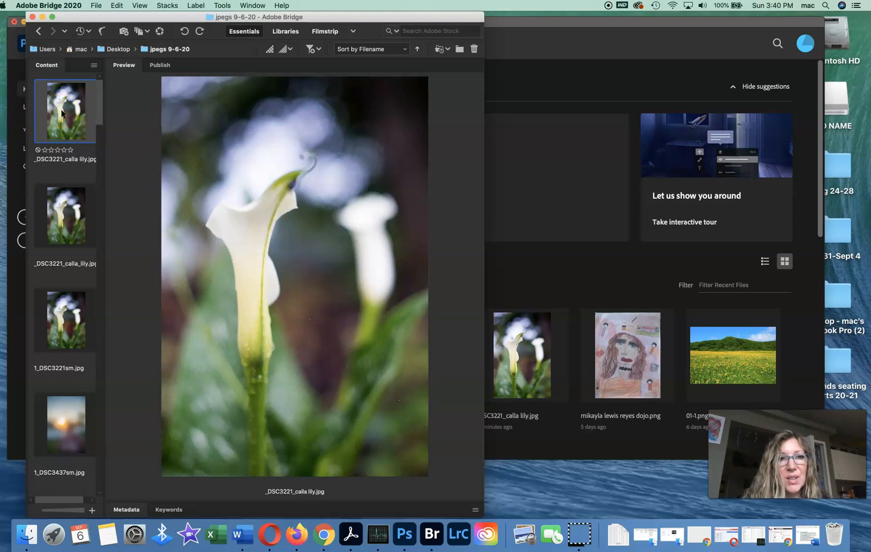
pyautogui.doubleClick(62, 113)
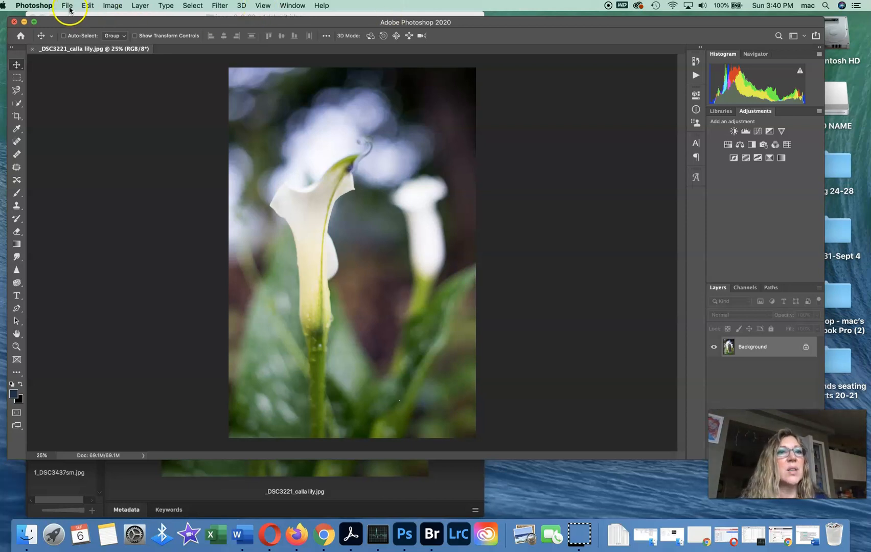
# Look over the available image adjustment commands and check which workspace is selected
pyautogui.click(87, 5)
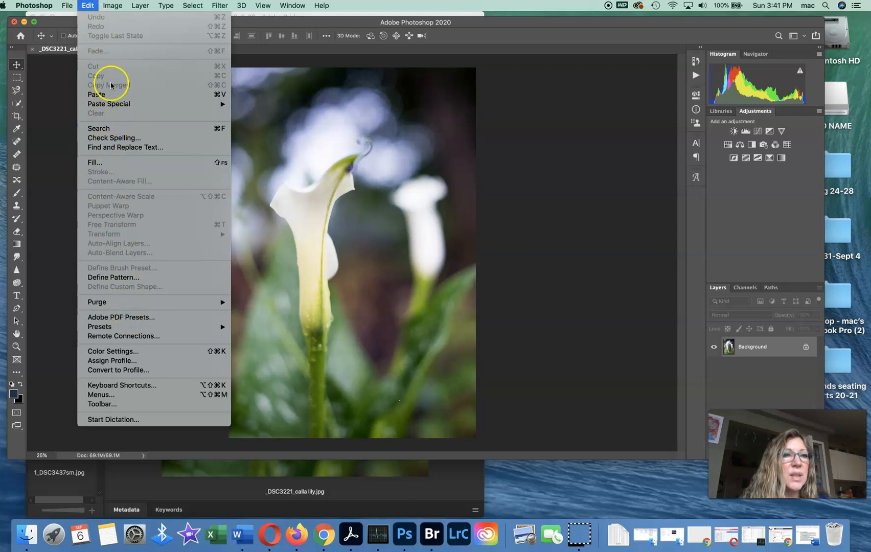
pyautogui.moveTo(146, 5)
pyautogui.moveTo(118, 5)
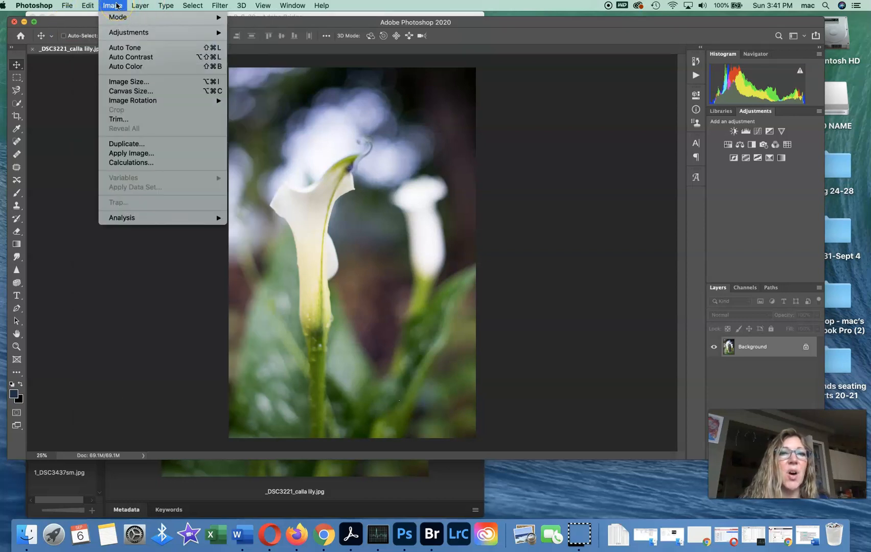
pyautogui.click(117, 4)
pyautogui.click(117, 4)
pyautogui.moveTo(124, 33)
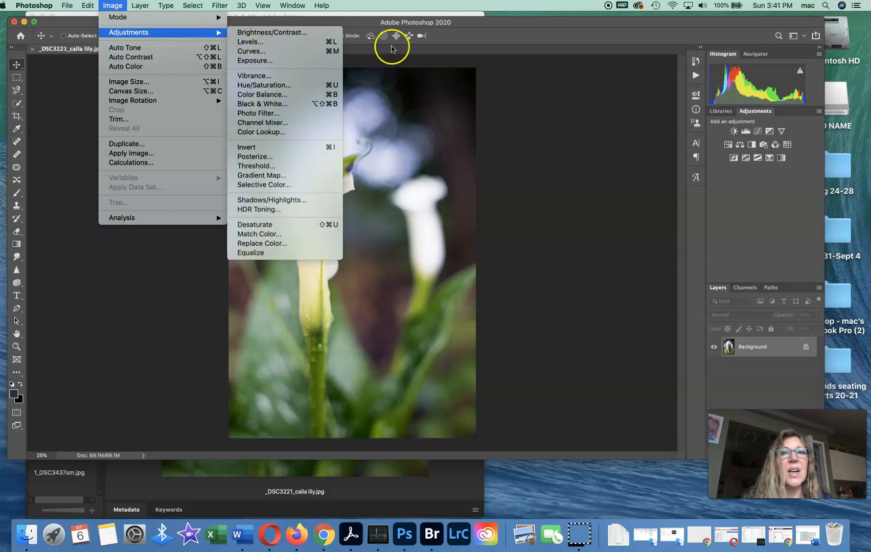
pyautogui.click(572, 182)
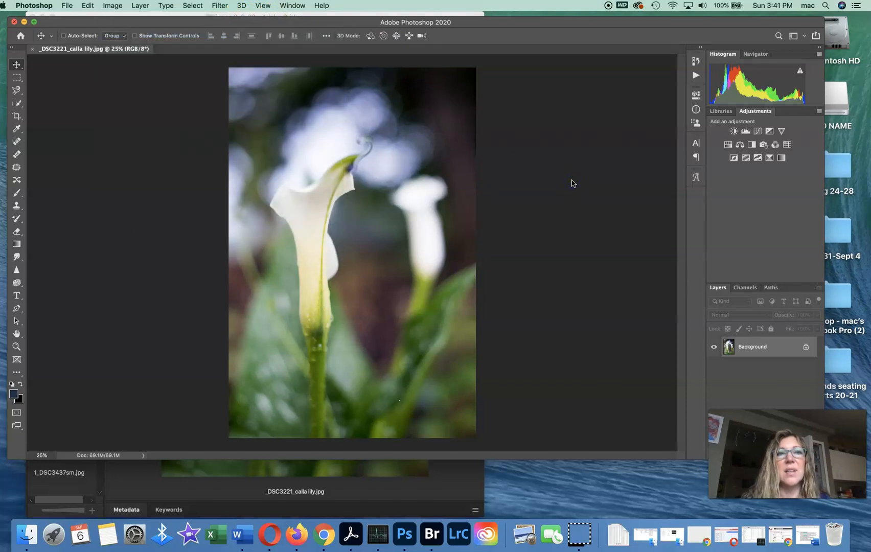
pyautogui.click(700, 62)
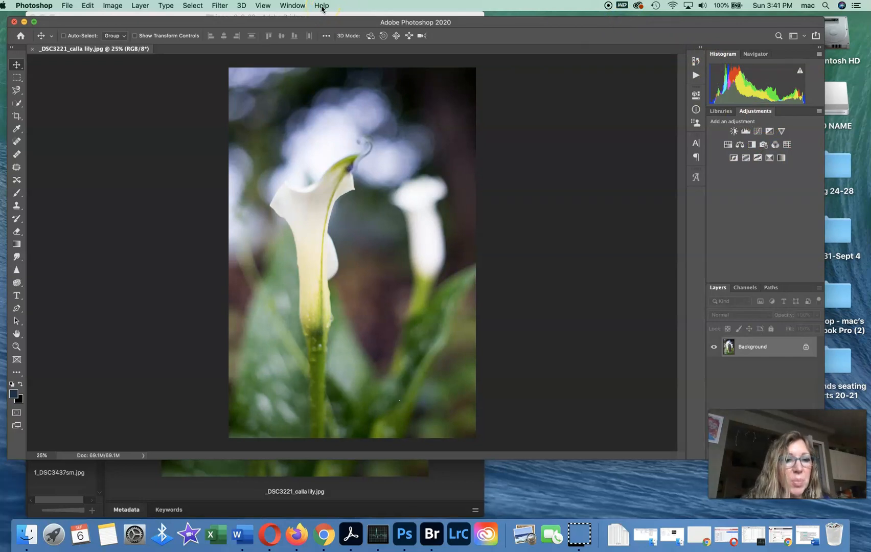
pyautogui.click(295, 6)
pyautogui.moveTo(301, 27)
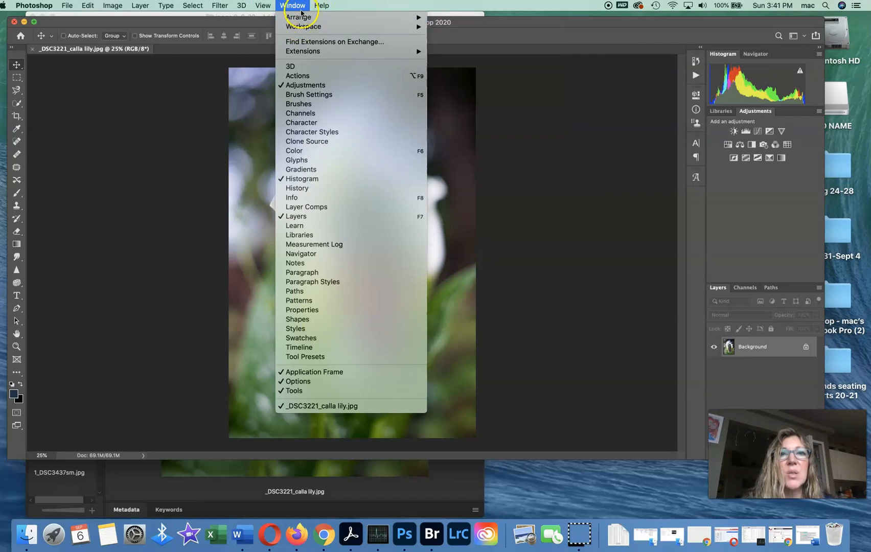
pyautogui.click(306, 29)
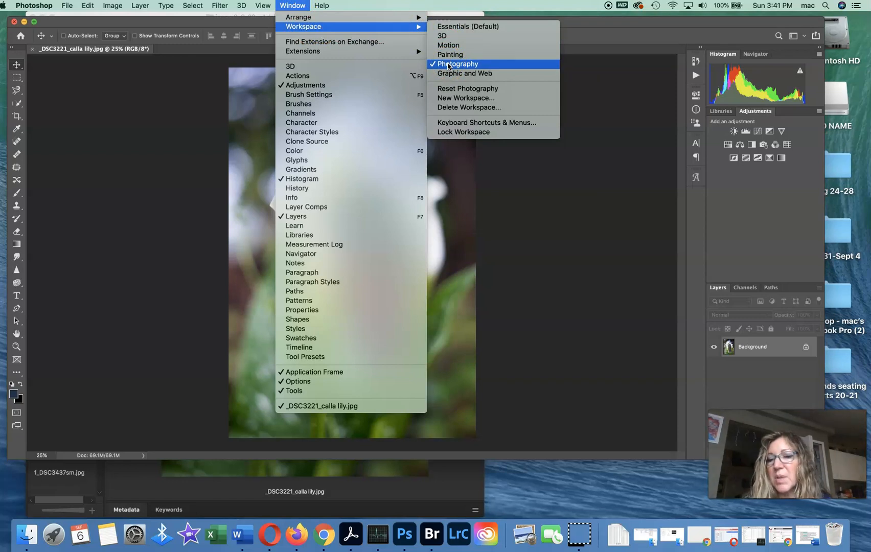
pyautogui.click(577, 7)
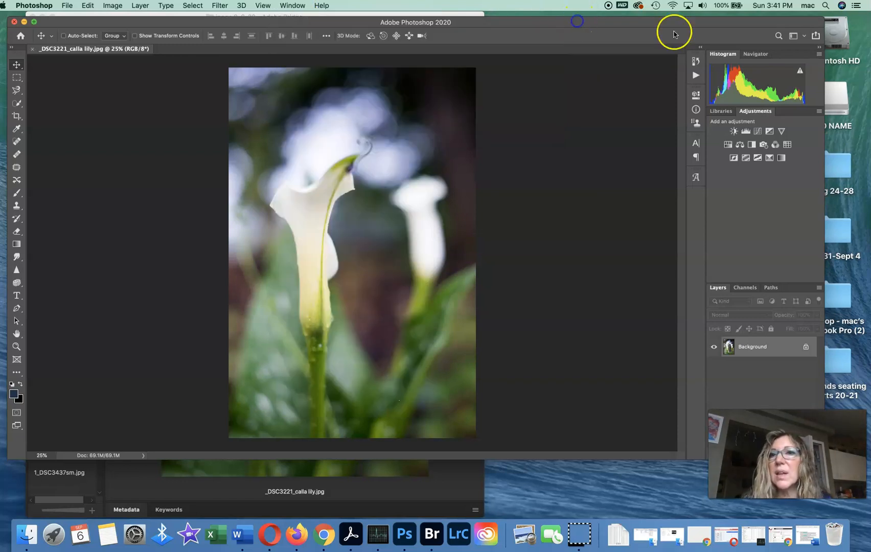
# Add a Brightness/Contrast adjustment layer, try Contrast at 20, and bring it back down to 1
pyautogui.click(734, 132)
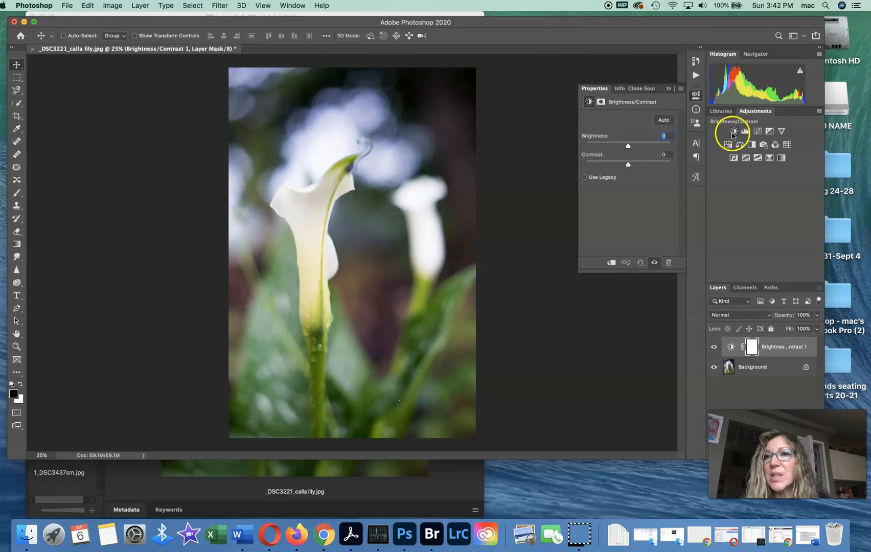
pyautogui.moveTo(629, 145); pyautogui.dragTo(638, 166)
pyautogui.click(629, 164)
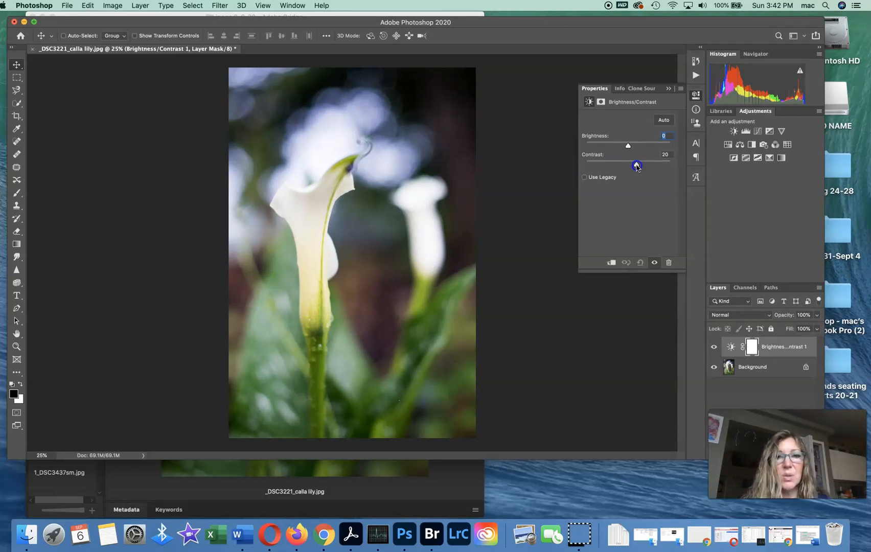
pyautogui.moveTo(636, 167); pyautogui.dragTo(629, 166)
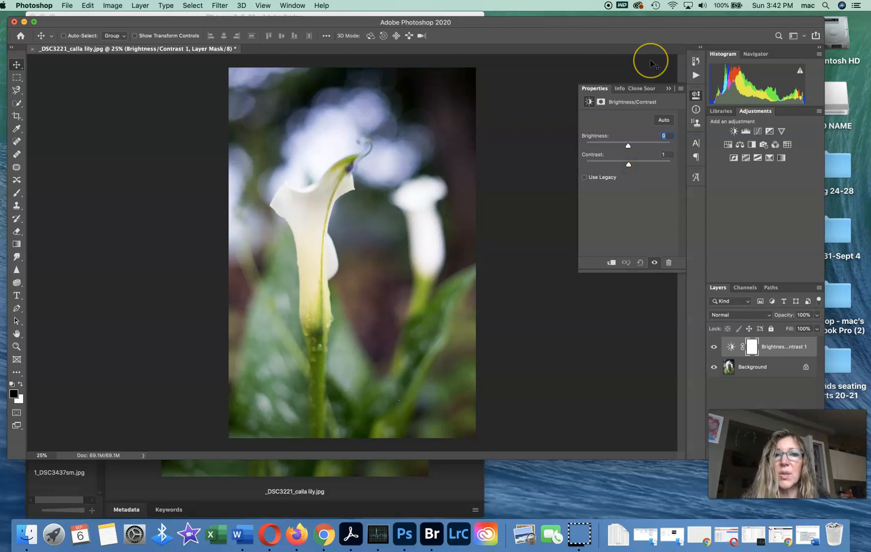
# Add an Exposure adjustment layer, try an exposure of +0.70, and return it to 0.00
pyautogui.click(770, 131)
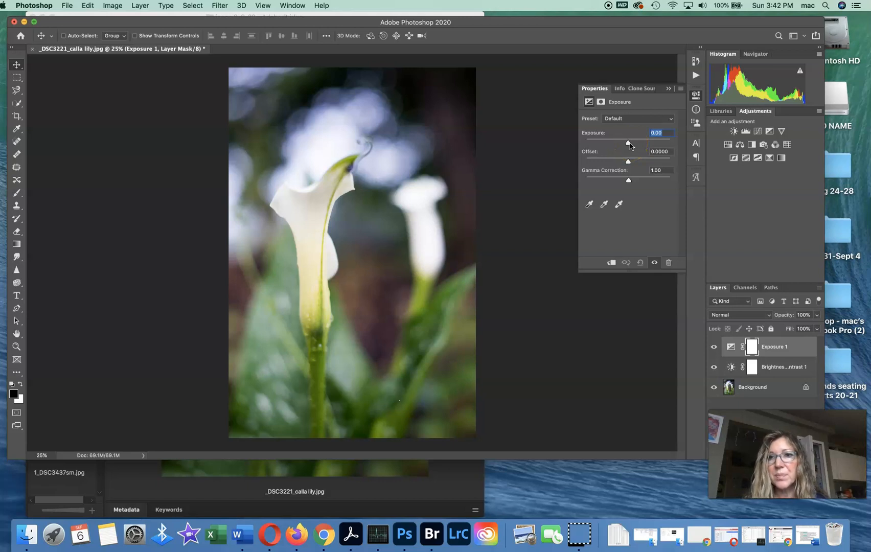
pyautogui.moveTo(628, 144); pyautogui.dragTo(633, 145)
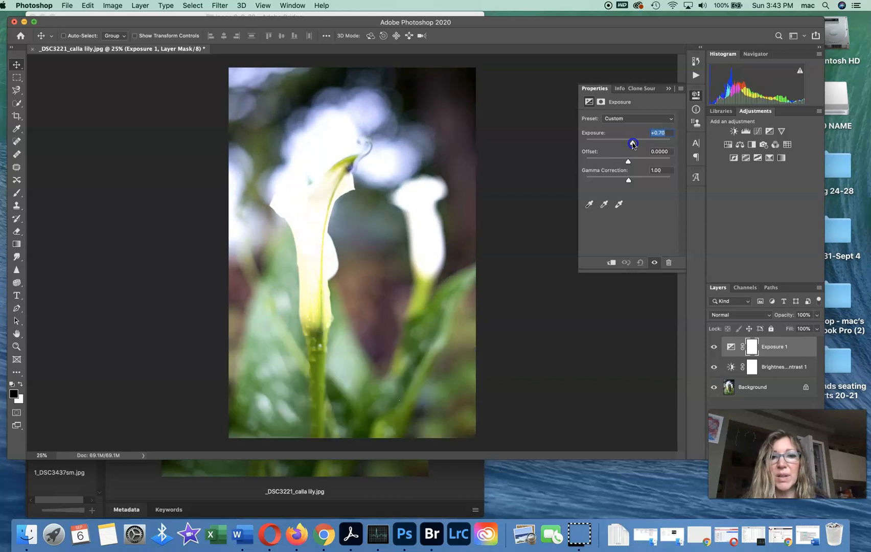
pyautogui.moveTo(633, 145); pyautogui.dragTo(629, 145)
pyautogui.click(631, 164)
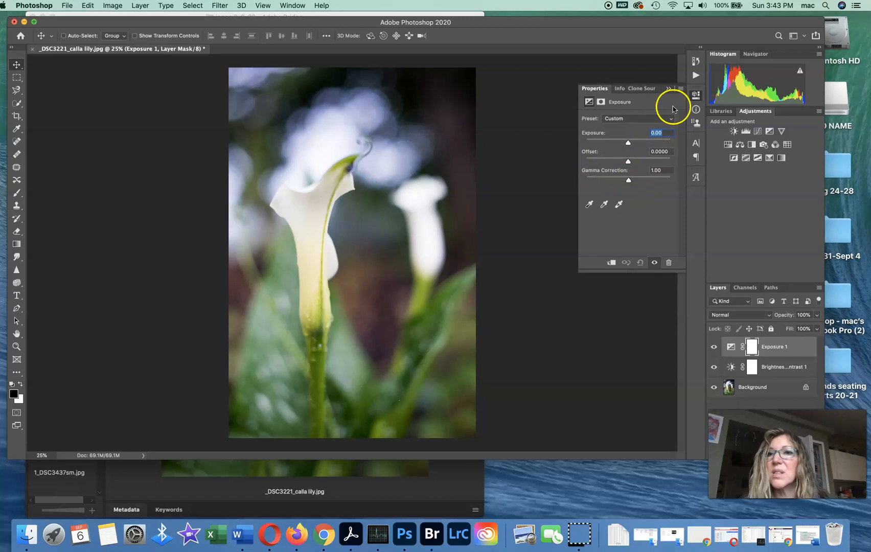
pyautogui.click(668, 90)
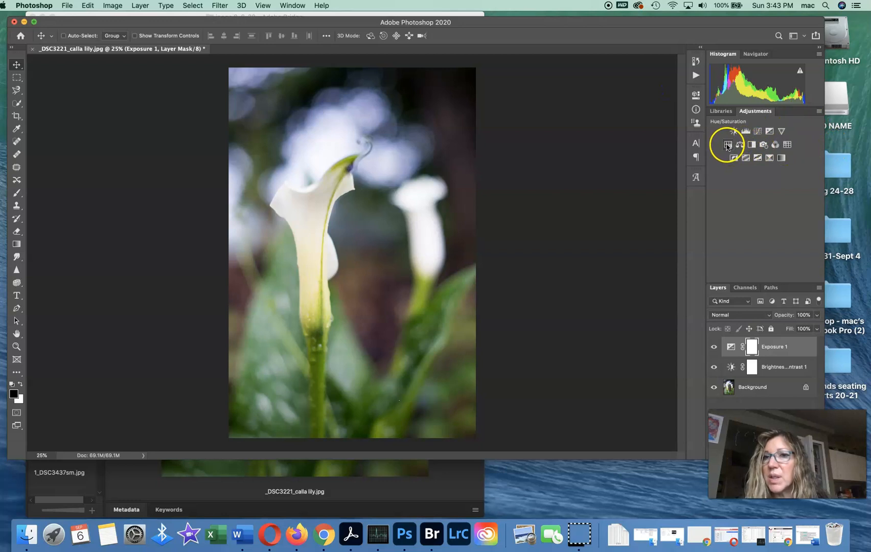
# Add a Hue/Saturation adjustment layer, try a Master saturation of +28, and return it to 0
pyautogui.click(728, 145)
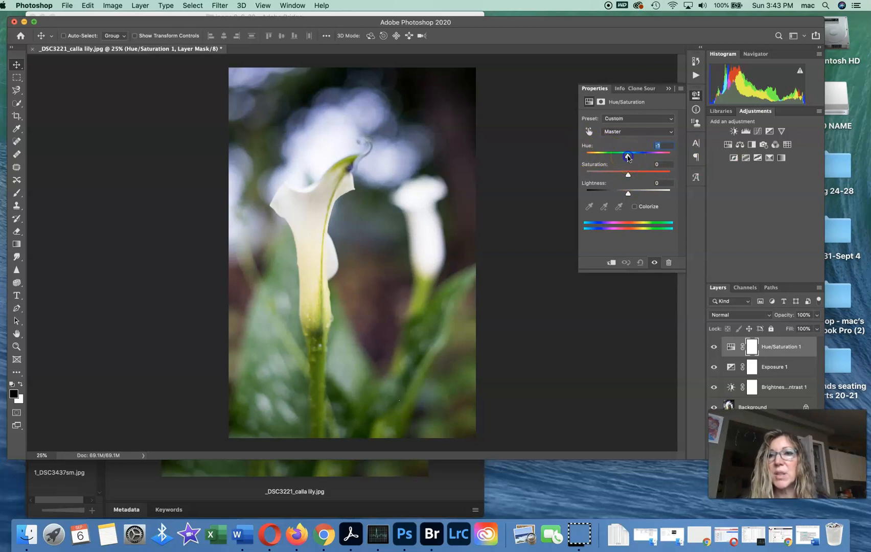
pyautogui.moveTo(629, 157)
pyautogui.mouseDown()
pyautogui.moveTo(640, 158)
pyautogui.moveTo(613, 156)
pyautogui.moveTo(629, 157)
pyautogui.mouseUp()
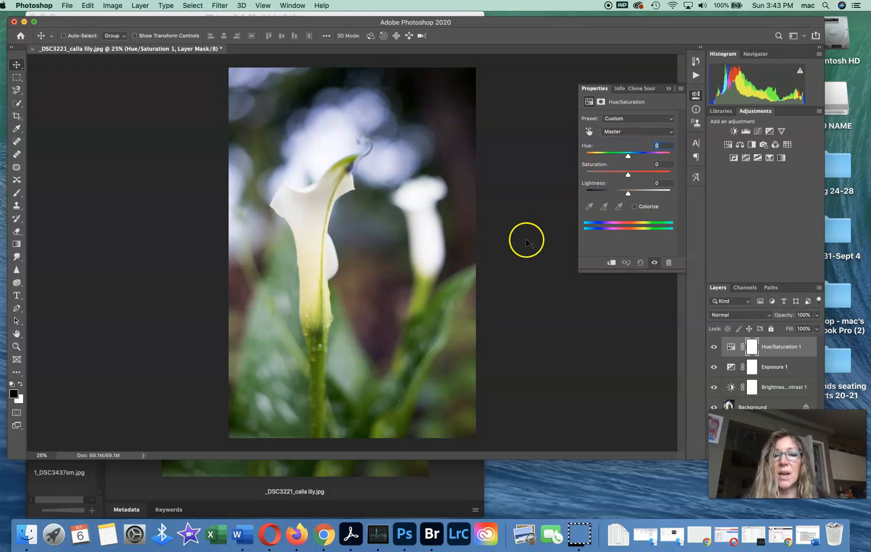
pyautogui.click(629, 176)
pyautogui.moveTo(629, 175); pyautogui.dragTo(641, 177)
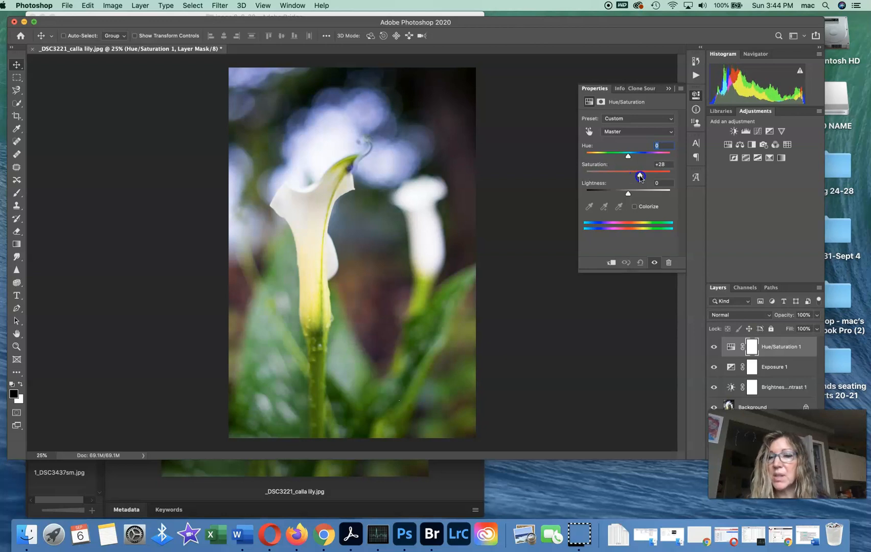
pyautogui.moveTo(640, 178); pyautogui.dragTo(629, 176)
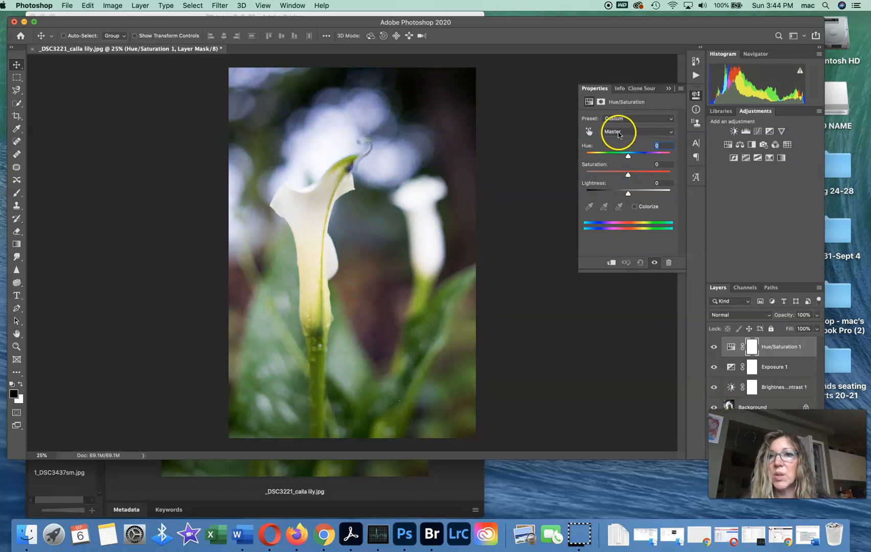
# In the Hue/Saturation adjustment, raise the saturation of the Blues to +21 and of the Reds to +24
pyautogui.click(656, 132)
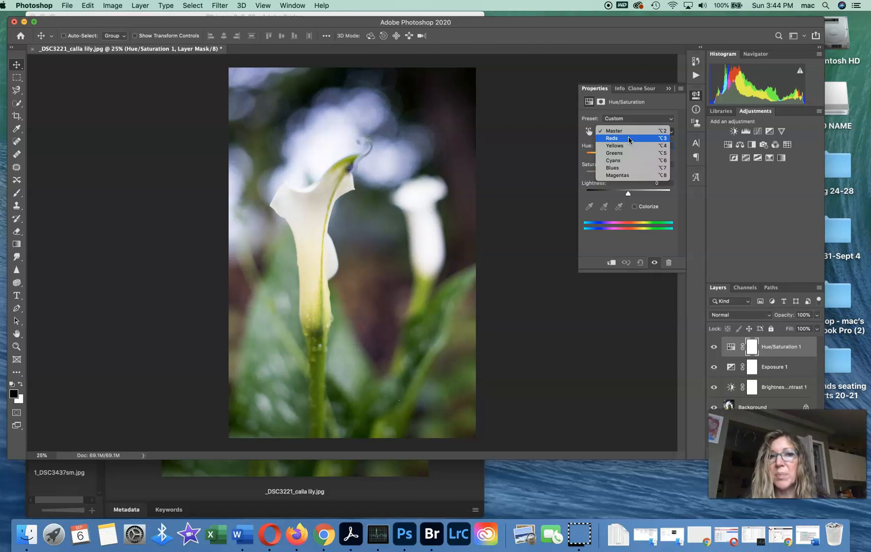
pyautogui.click(624, 167)
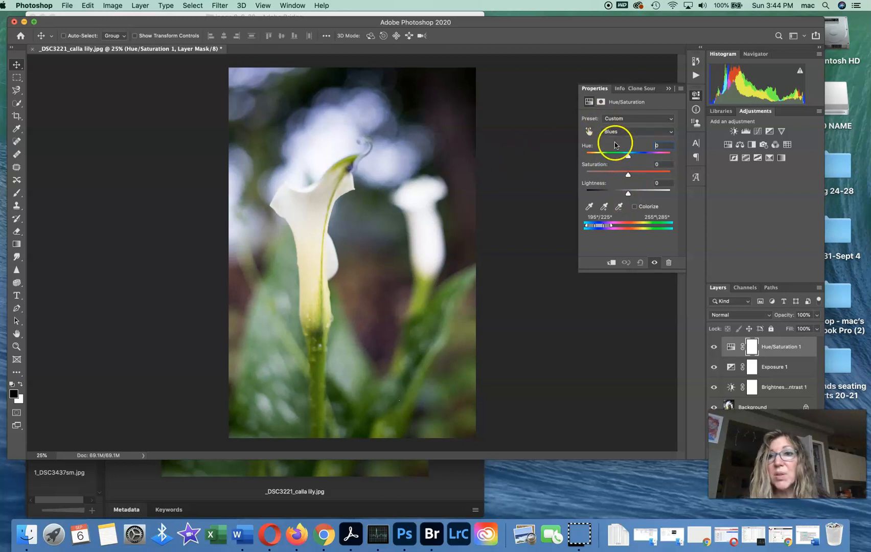
pyautogui.moveTo(628, 175)
pyautogui.mouseDown()
pyautogui.moveTo(681, 185)
pyautogui.moveTo(638, 177)
pyautogui.mouseUp()
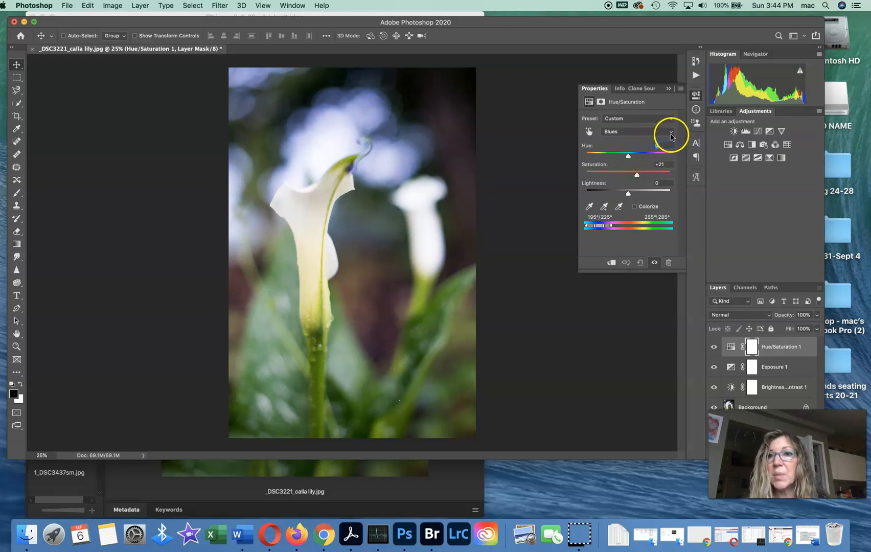
pyautogui.click(671, 134)
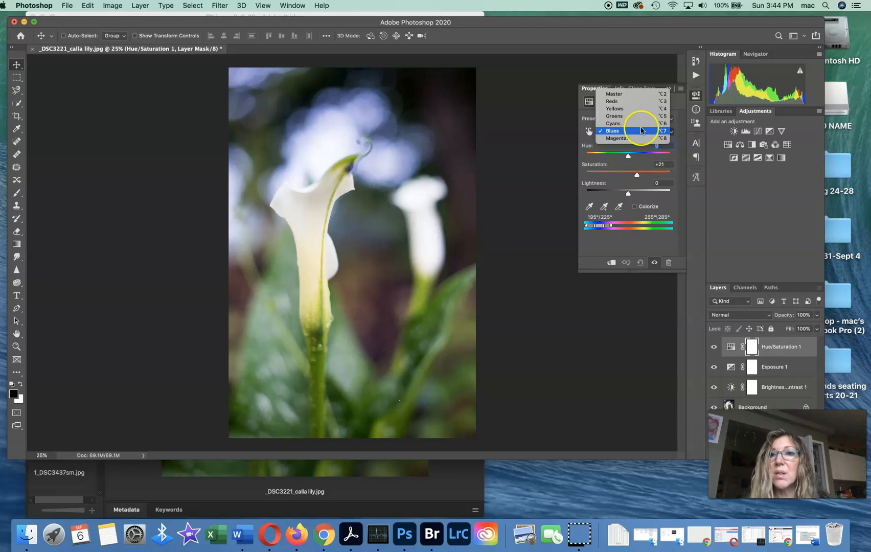
pyautogui.click(623, 101)
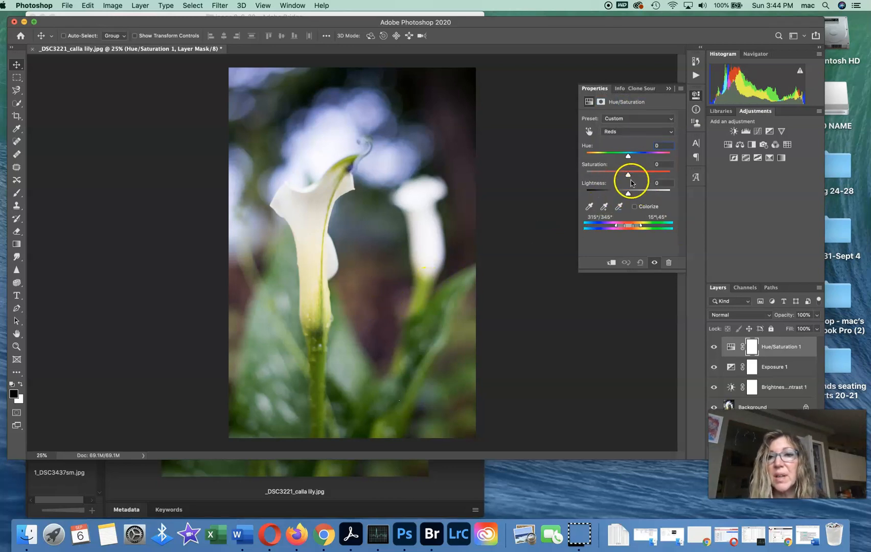
pyautogui.moveTo(629, 174)
pyautogui.mouseDown()
pyautogui.moveTo(681, 183)
pyautogui.moveTo(638, 177)
pyautogui.mouseUp()
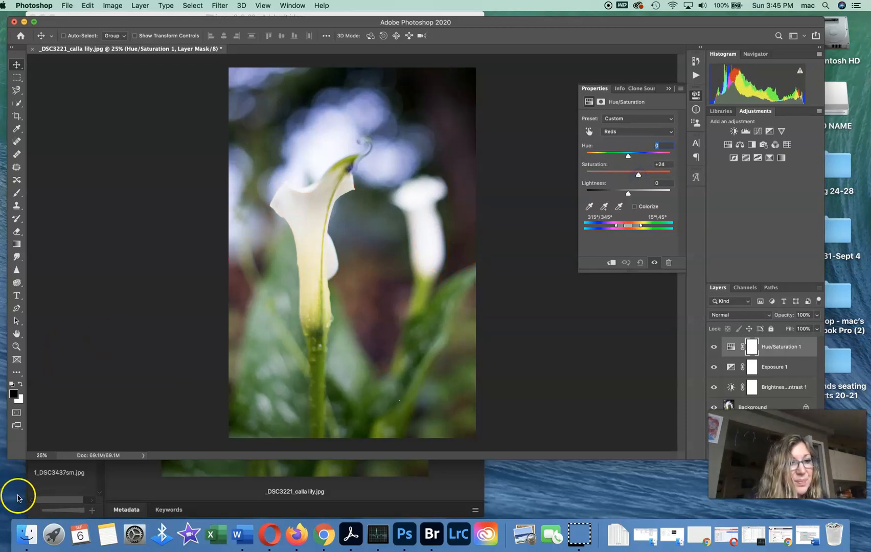
# Add two more Hue/Saturation adjustment layers and raise the Reds saturation to about +15 on the uppermost one
pyautogui.click(729, 145)
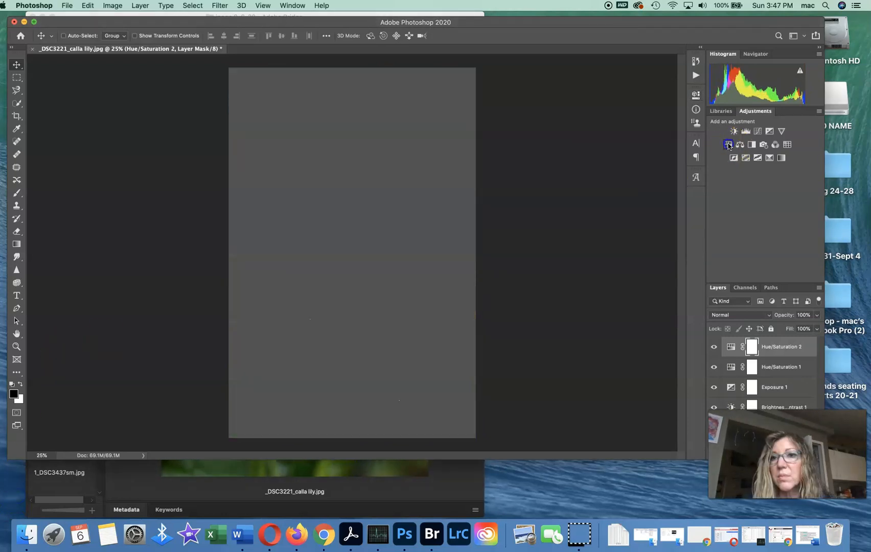
pyautogui.click(728, 144)
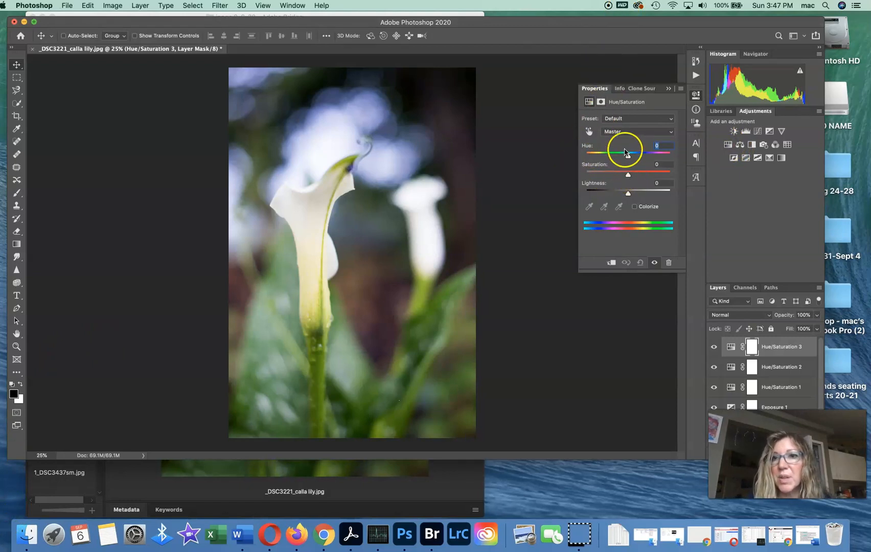
pyautogui.click(634, 132)
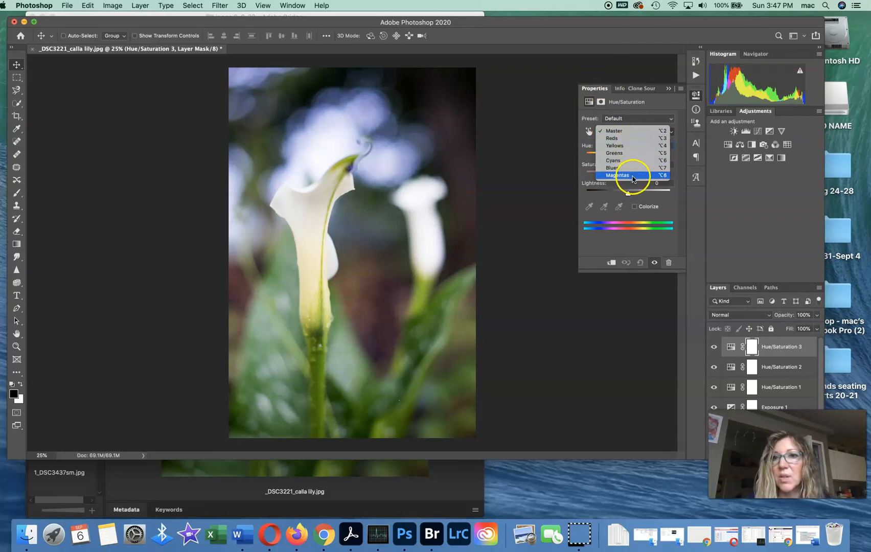
pyautogui.click(622, 139)
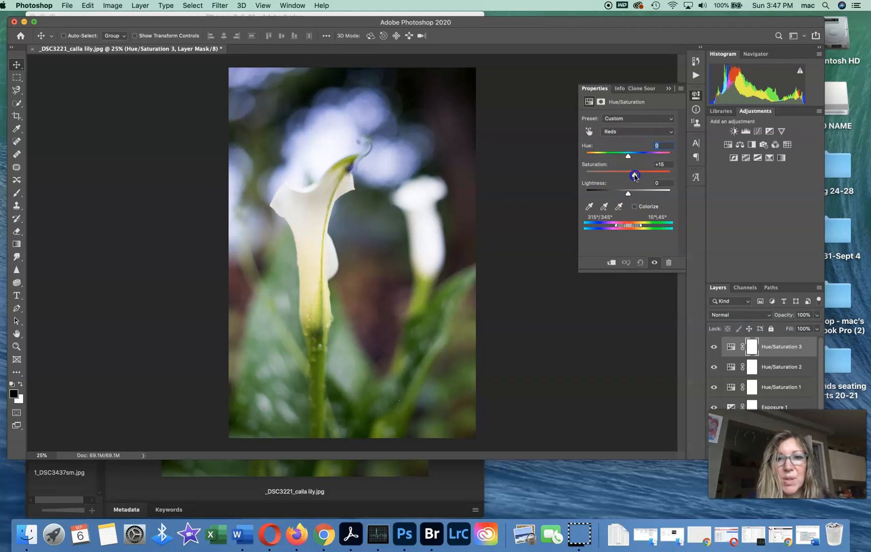
pyautogui.click(668, 90)
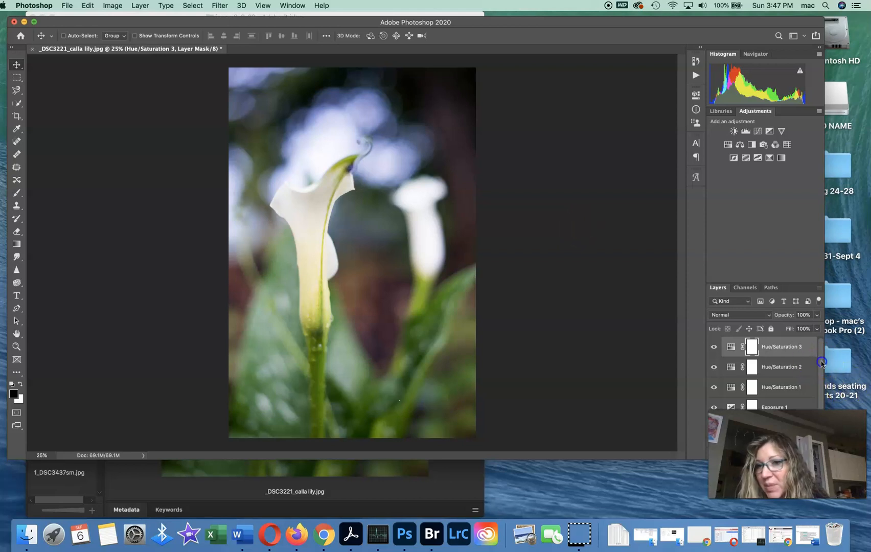
# Hide the three Hue/Saturation adjustment layers and the Exposure layer to compare the photo without them
pyautogui.moveTo(821, 369)
pyautogui.mouseDown()
pyautogui.moveTo(822, 378)
pyautogui.moveTo(822, 352)
pyautogui.moveTo(819, 379)
pyautogui.moveTo(820, 351)
pyautogui.mouseUp()
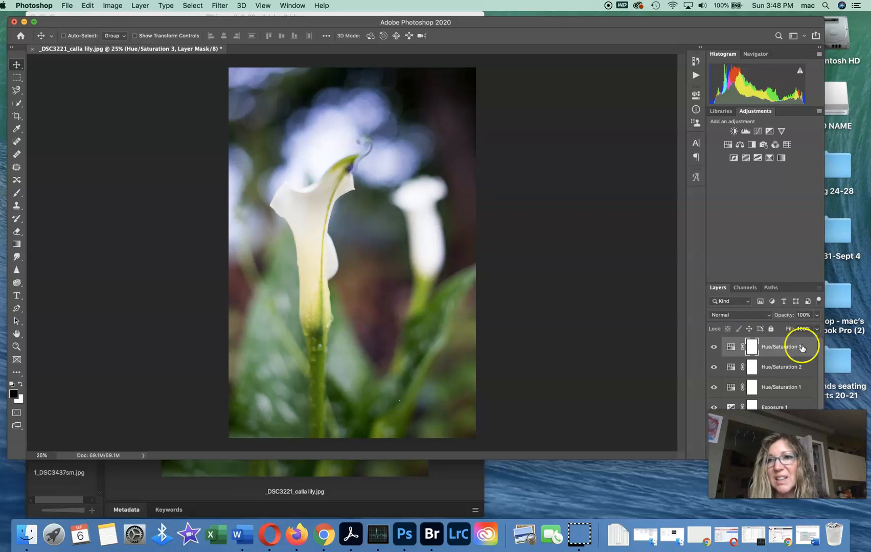
pyautogui.click(715, 347)
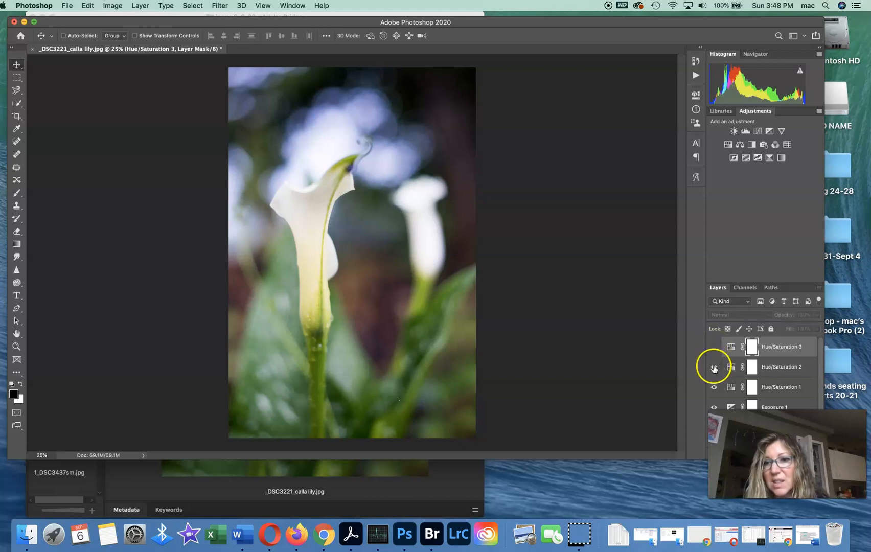
pyautogui.click(714, 367)
pyautogui.click(714, 387)
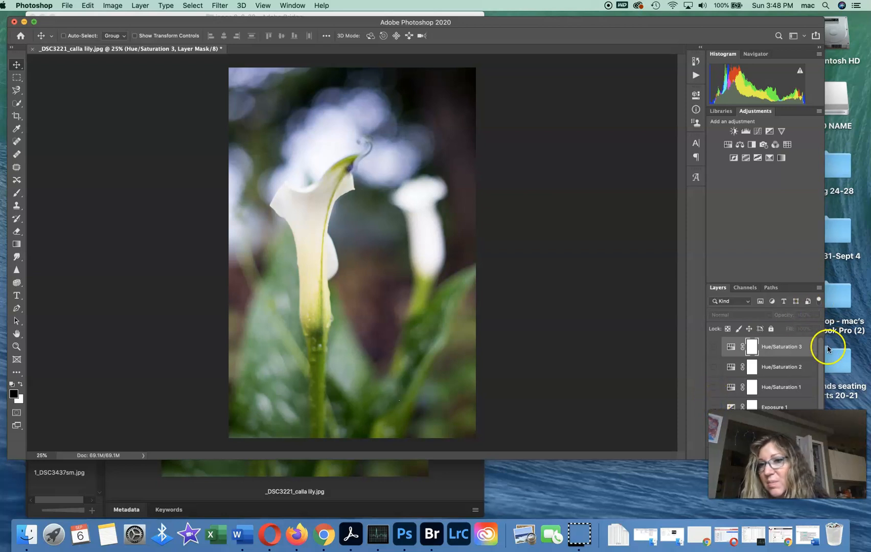
pyautogui.moveTo(822, 364); pyautogui.dragTo(822, 391)
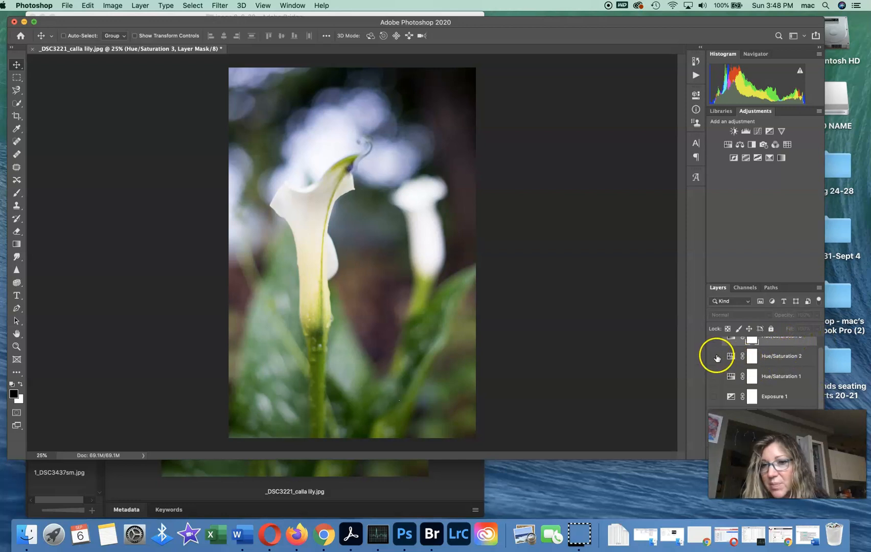
pyautogui.moveTo(821, 364); pyautogui.dragTo(820, 352)
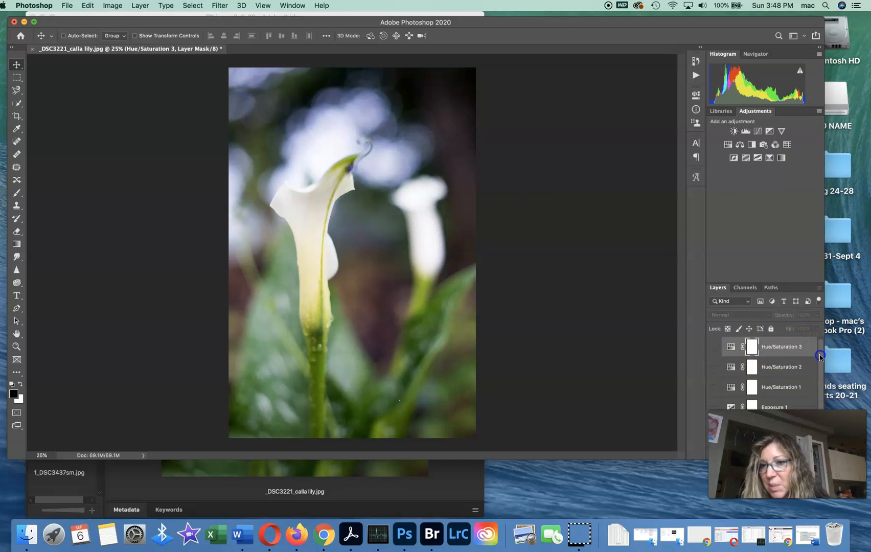
# Show the uppermost Hue/Saturation adjustment layer again and delete it from the layer stack
pyautogui.click(715, 347)
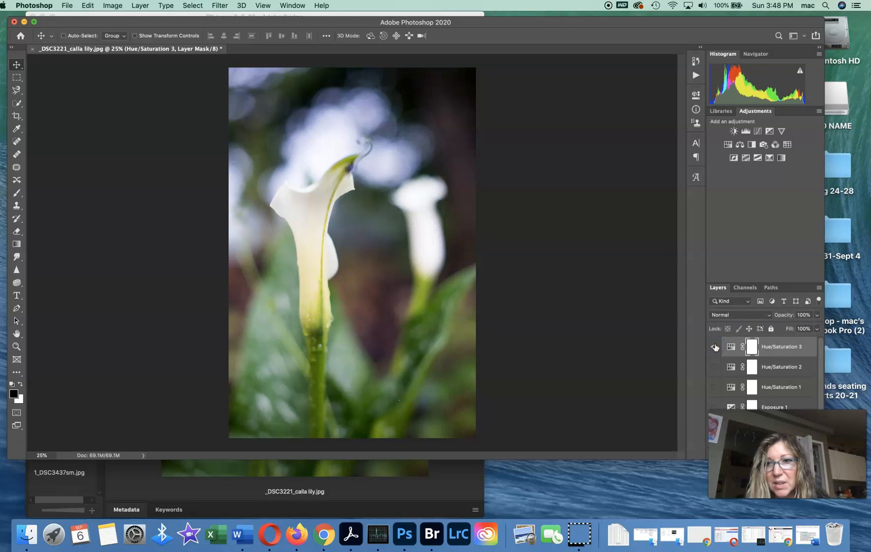
pyautogui.moveTo(821, 361)
pyautogui.mouseDown()
pyautogui.moveTo(822, 389)
pyautogui.moveTo(820, 362)
pyautogui.mouseUp()
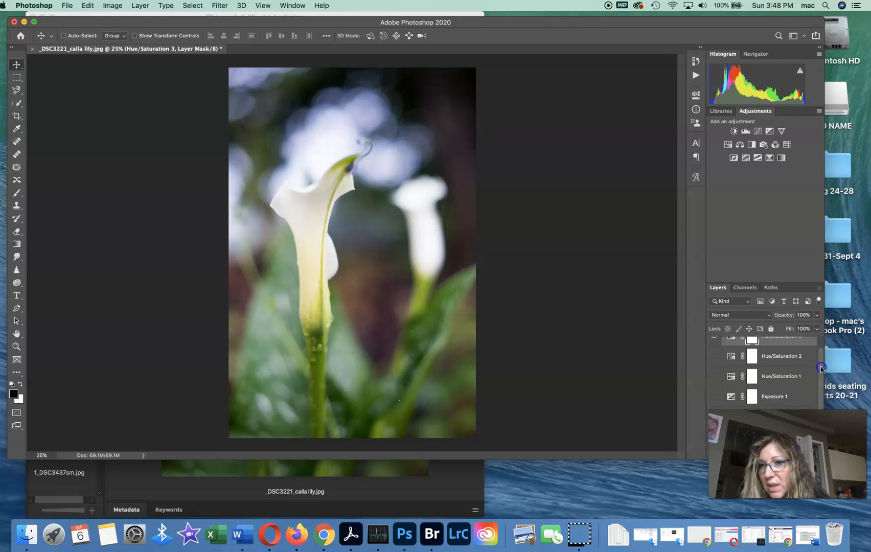
pyautogui.click(795, 348)
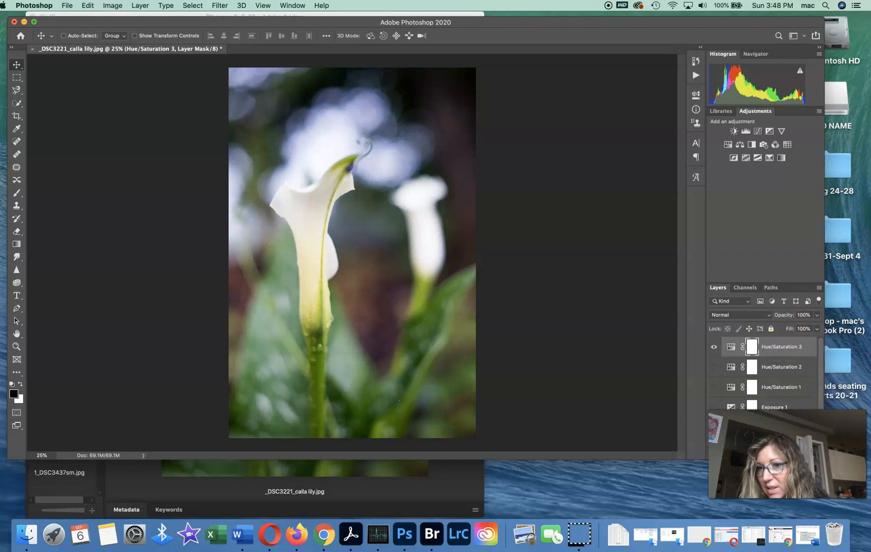
pyautogui.scroll(-1, 767, 374)
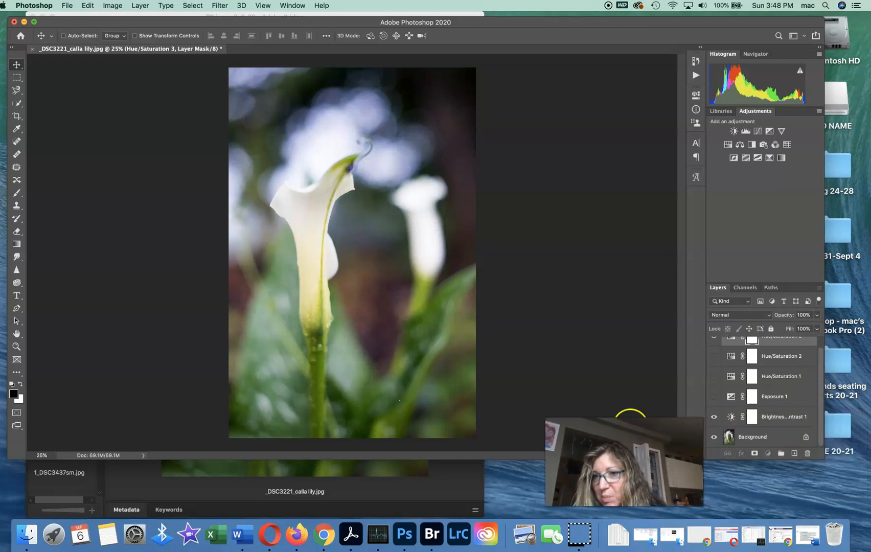
pyautogui.moveTo(779, 335); pyautogui.dragTo(809, 454)
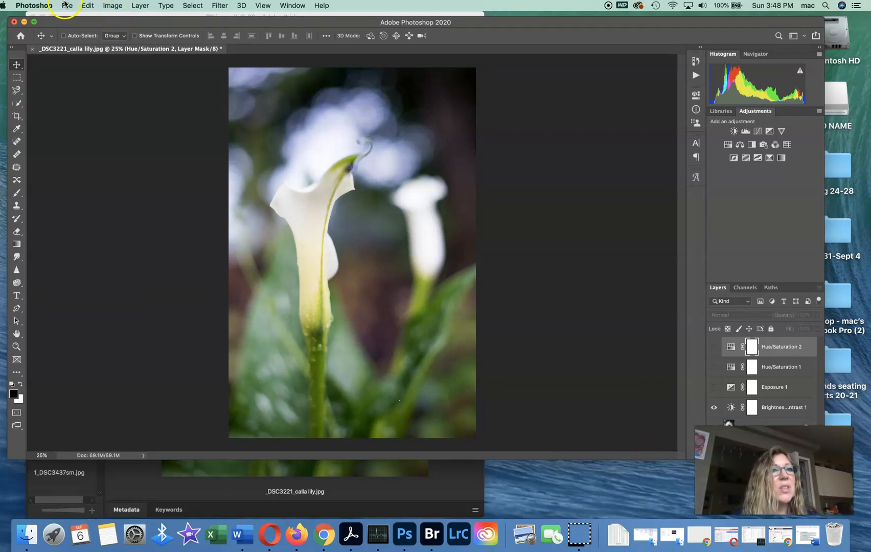
# Start saving the document under a new name on the computer, naming it "_DSC3221_calla lily ed"
pyautogui.click(67, 5)
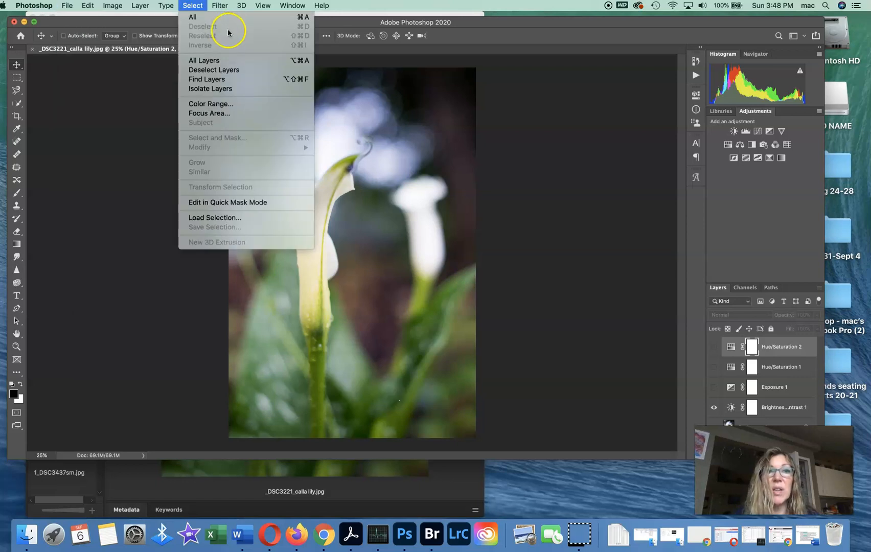
pyautogui.click(162, 24)
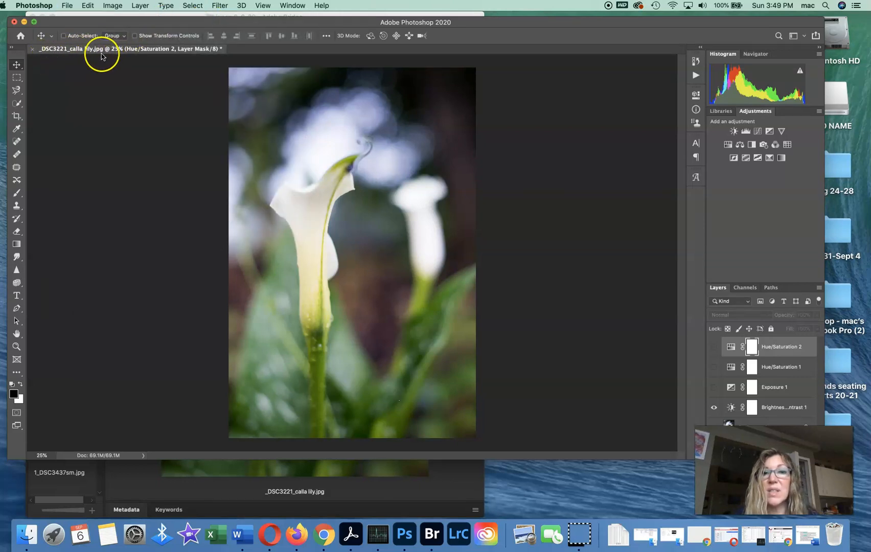
pyautogui.click(67, 7)
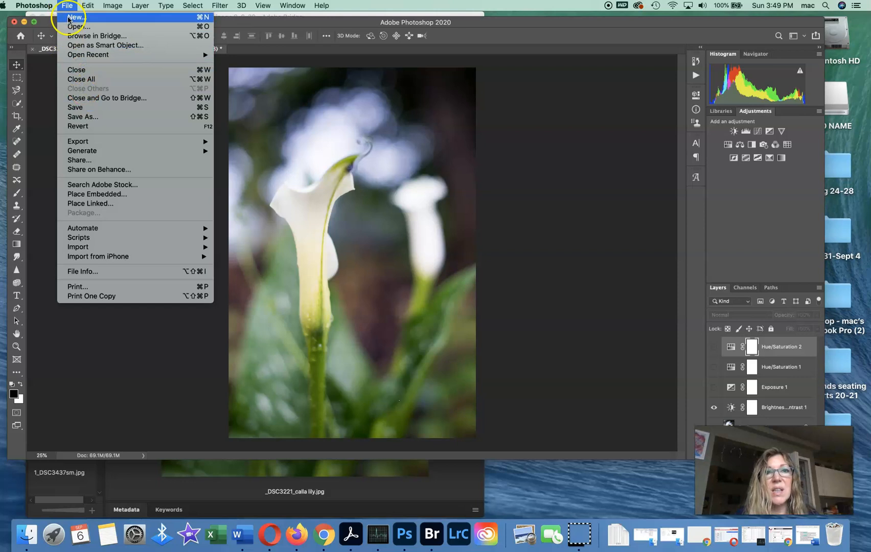
pyautogui.click(81, 117)
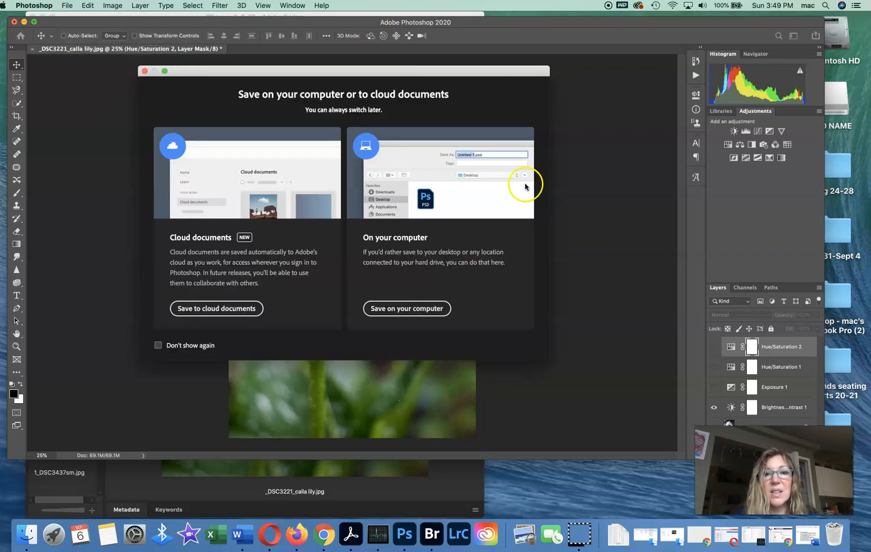
pyautogui.click(429, 310)
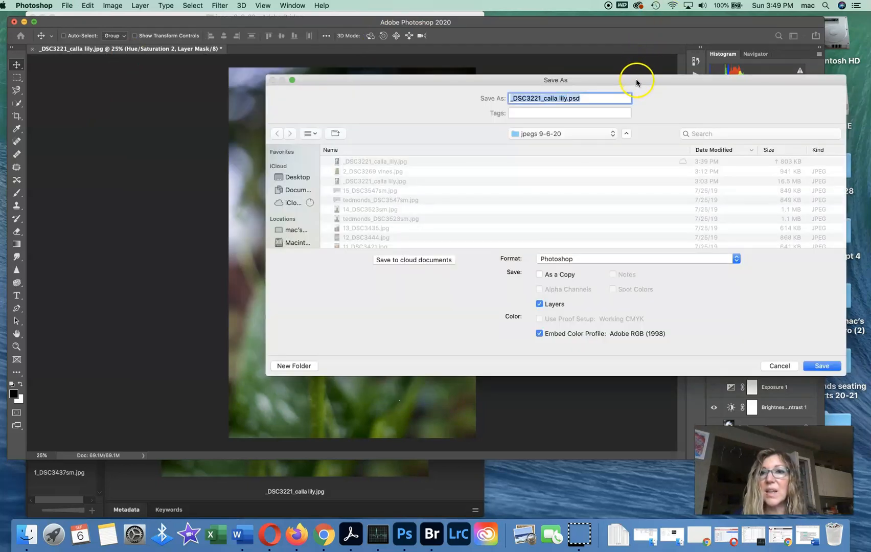
pyautogui.moveTo(846, 105); pyautogui.dragTo(636, 105)
pyautogui.moveTo(602, 78); pyautogui.dragTo(811, 76)
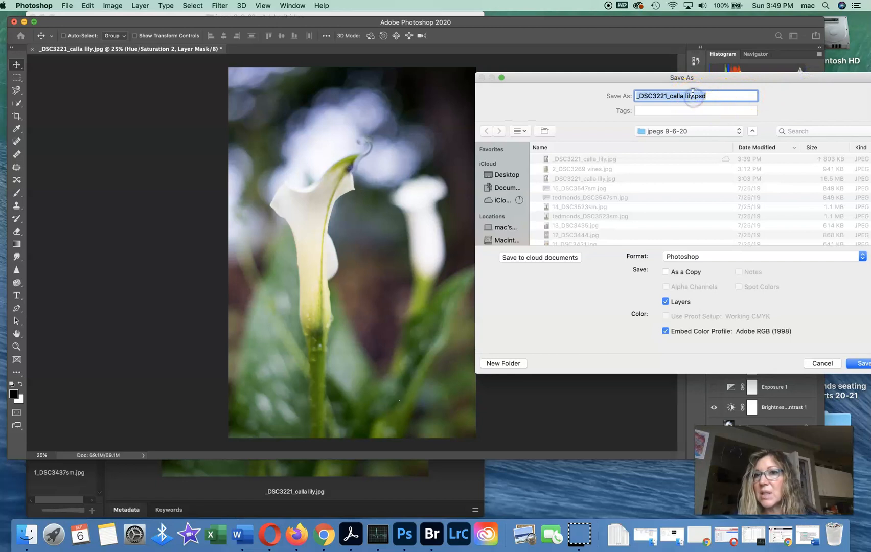
pyautogui.click(707, 98)
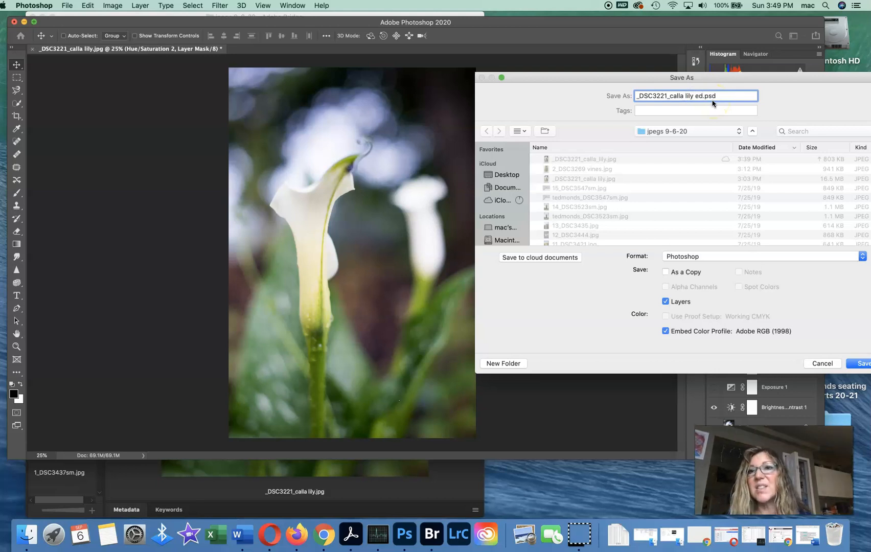
# Save the renamed copy in JPEG format to the "jpegs 9-6-20" folder with quality 12 (Maximum) and the Progressive option
pyautogui.click(863, 257)
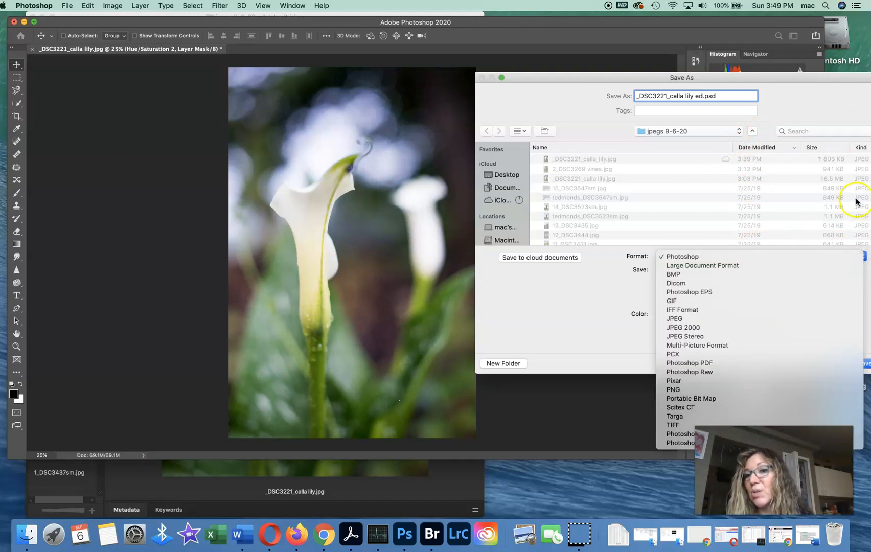
pyautogui.click(688, 319)
pyautogui.moveTo(785, 78); pyautogui.dragTo(741, 78)
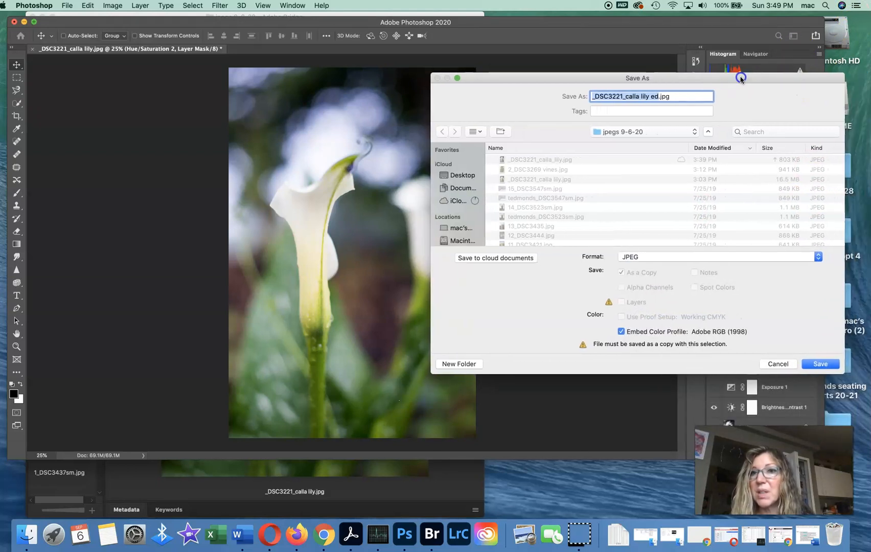
pyautogui.click(659, 132)
pyautogui.click(659, 133)
pyautogui.click(821, 362)
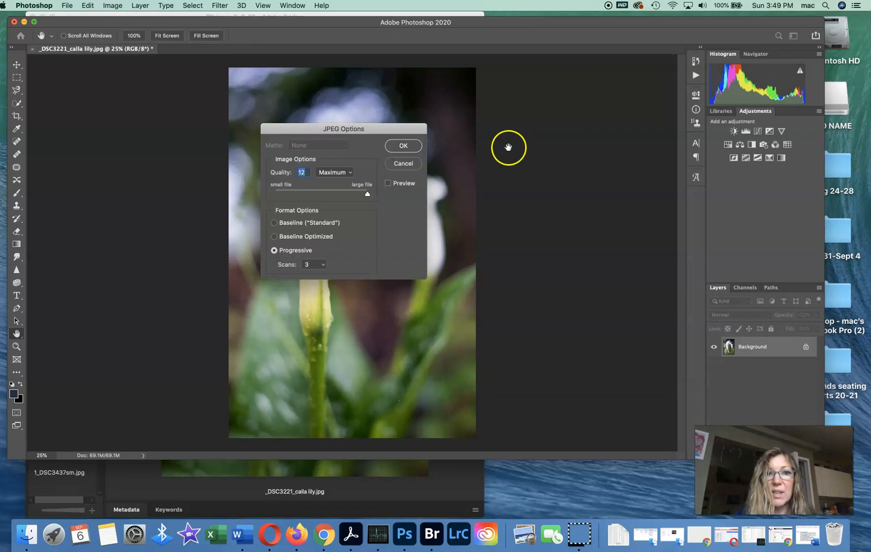
pyautogui.click(405, 146)
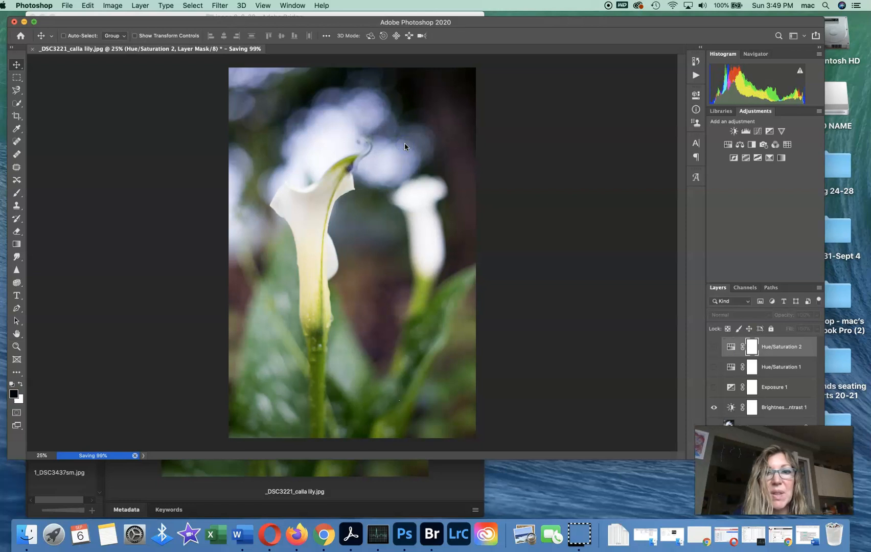
# Close the original calla lily document without saving its changes
pyautogui.click(33, 49)
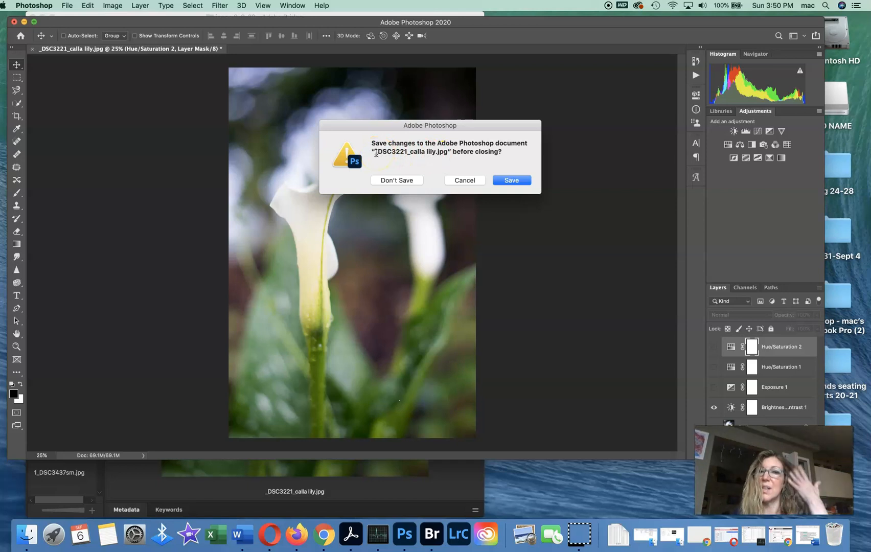
pyautogui.click(397, 180)
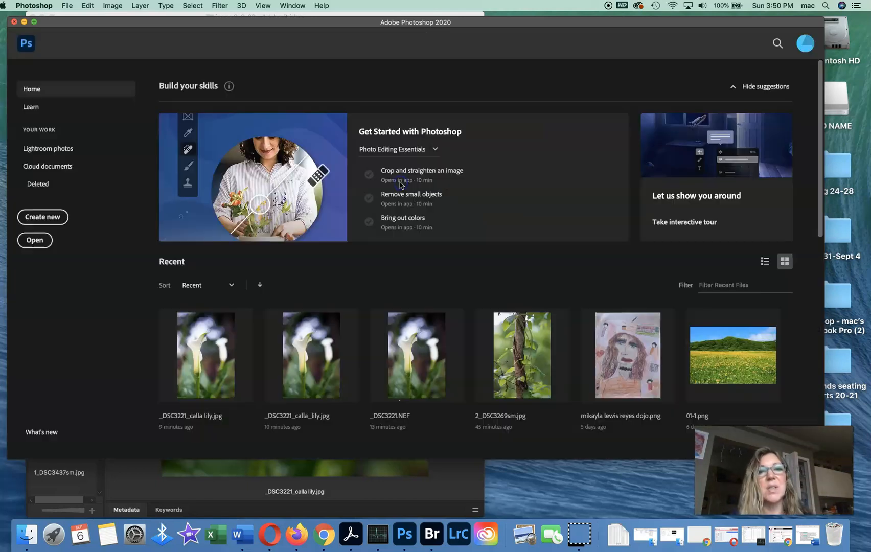